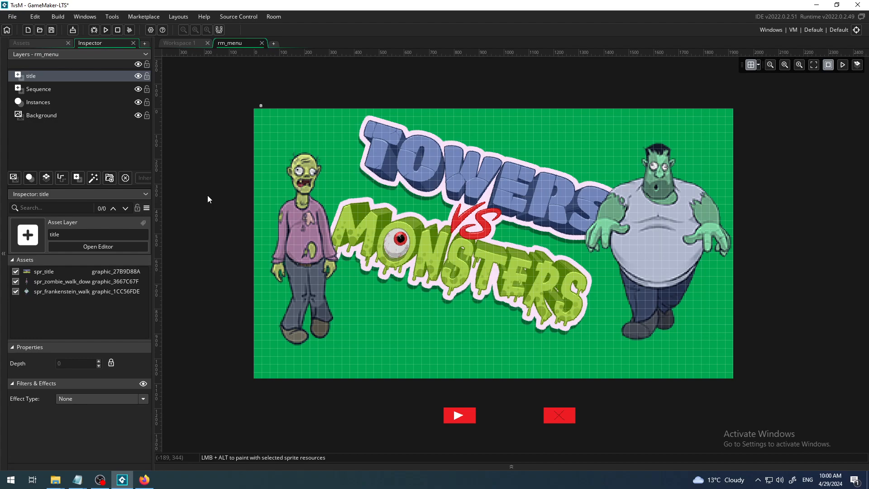
- Switch to Firefox to look over the channel's latest videos on changing the menu title and buttons, and return to GameMaker
left_click(144, 479)
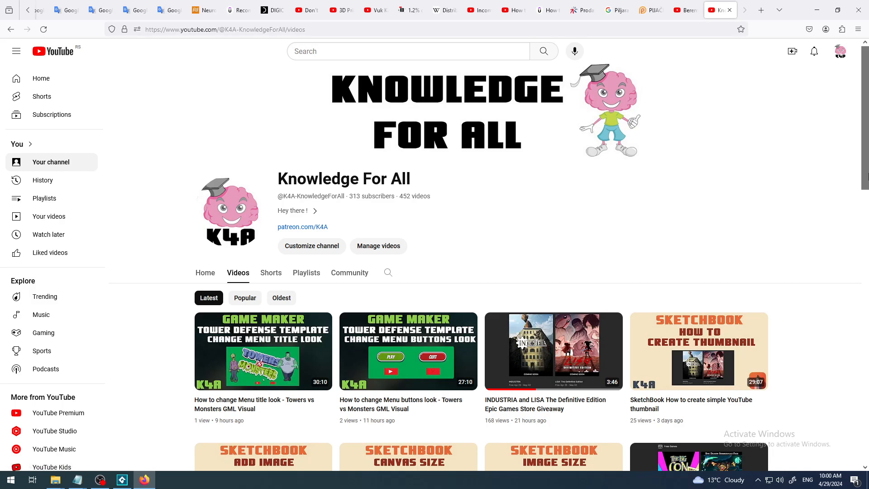
scroll(800, 175, "down", 1)
mouse_move(391, 305)
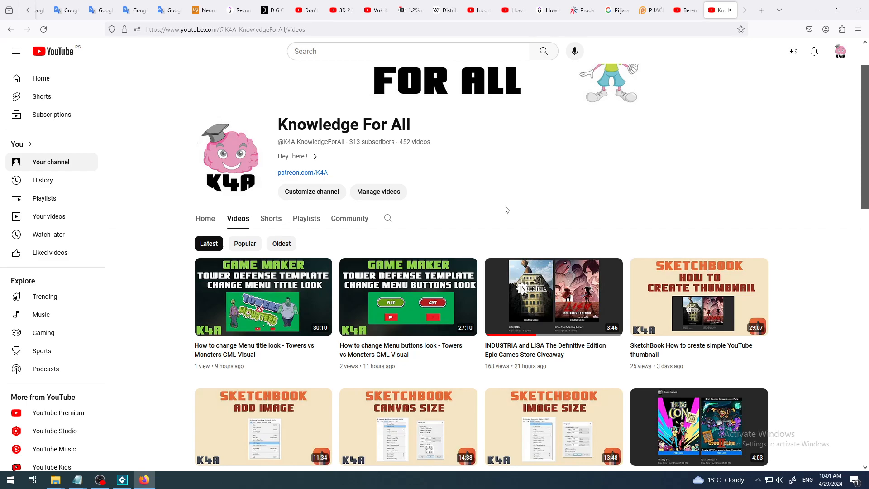
mouse_move(210, 300)
left_click(122, 479)
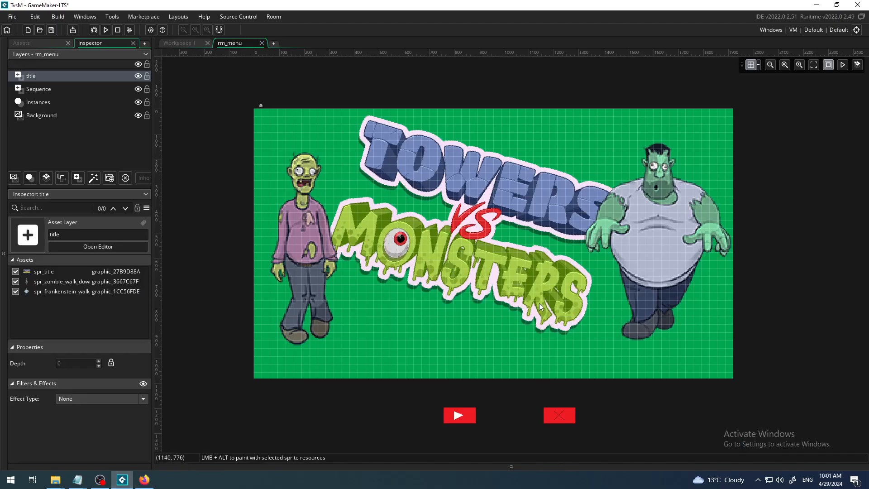
- Show the project assets in Workspace 1 and collapse the Objects group and the Menus group under Sequences
left_click(105, 31)
left_click(179, 43)
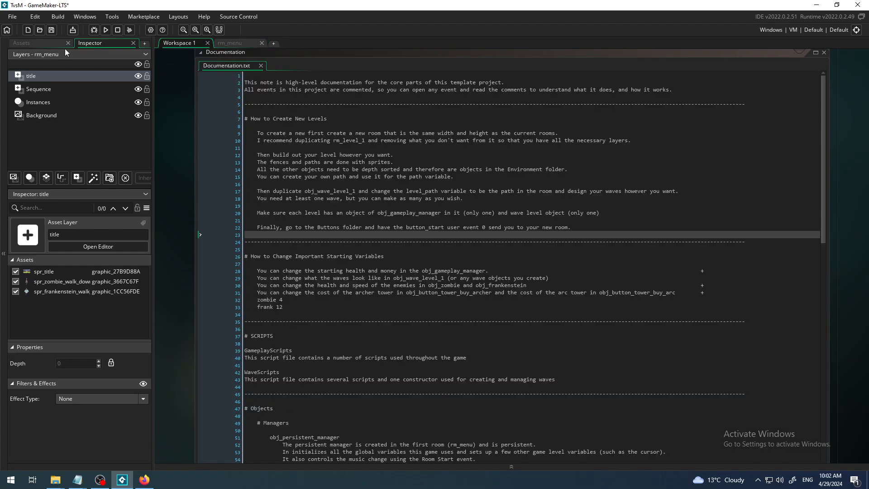
left_click(44, 43)
left_click(21, 192)
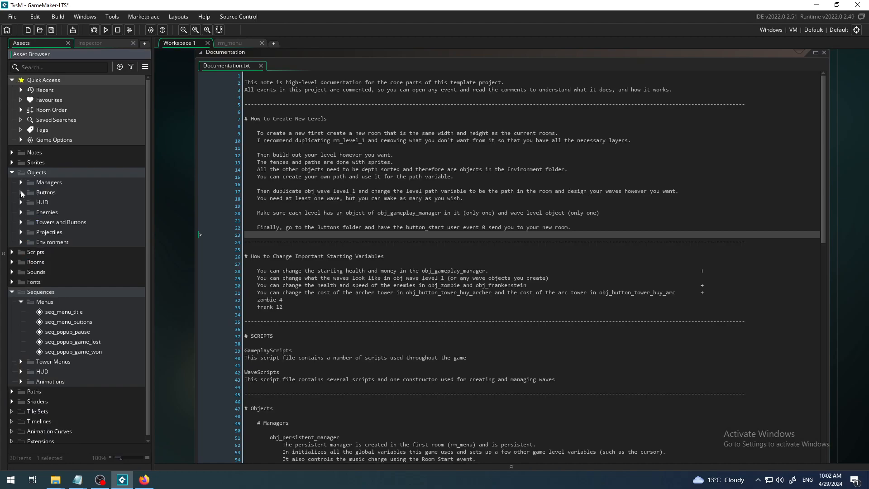
left_click(12, 173)
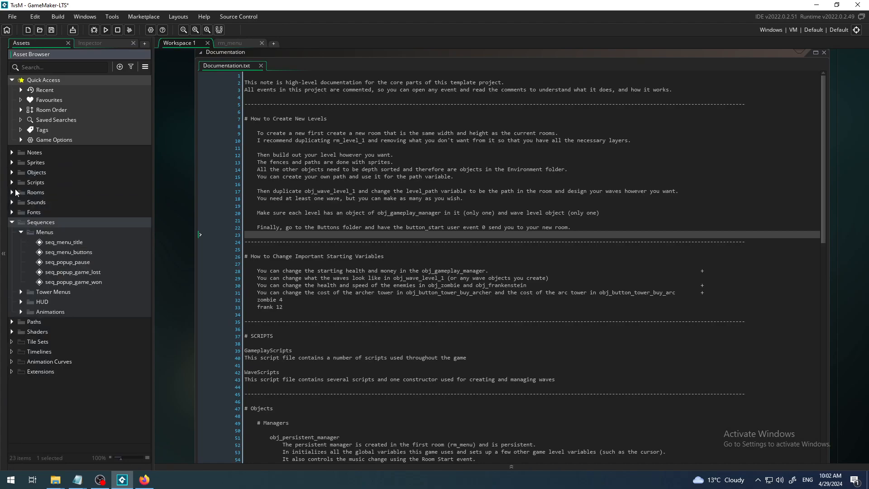
left_click(22, 232)
left_click(35, 224)
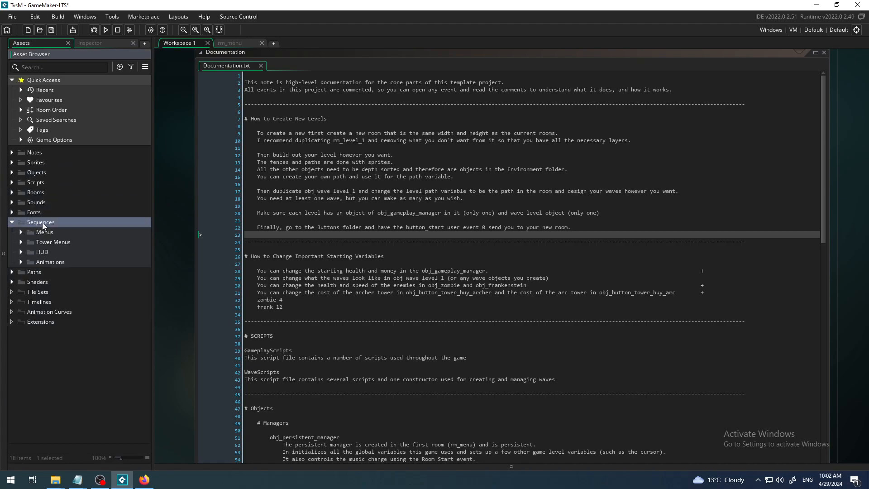
- Look at the options for creating a new sequence in the Sequences group and dismiss them
right_click(42, 222)
mouse_move(121, 227)
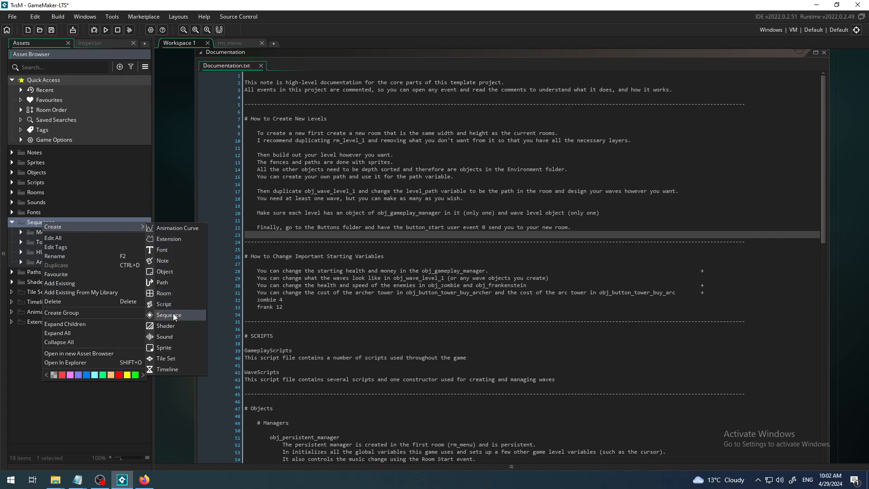
left_click(39, 338)
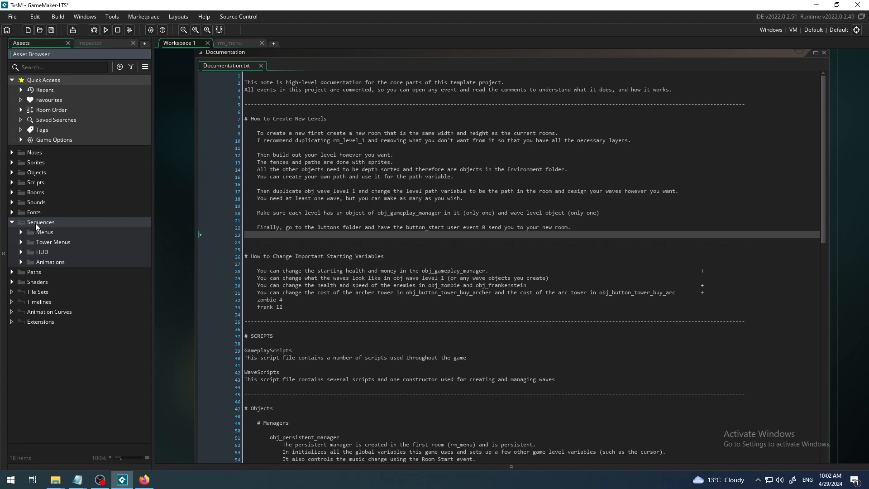
- Return to rm_menu, run the game, test the menu's play button, and close the game and the output
left_click(238, 43)
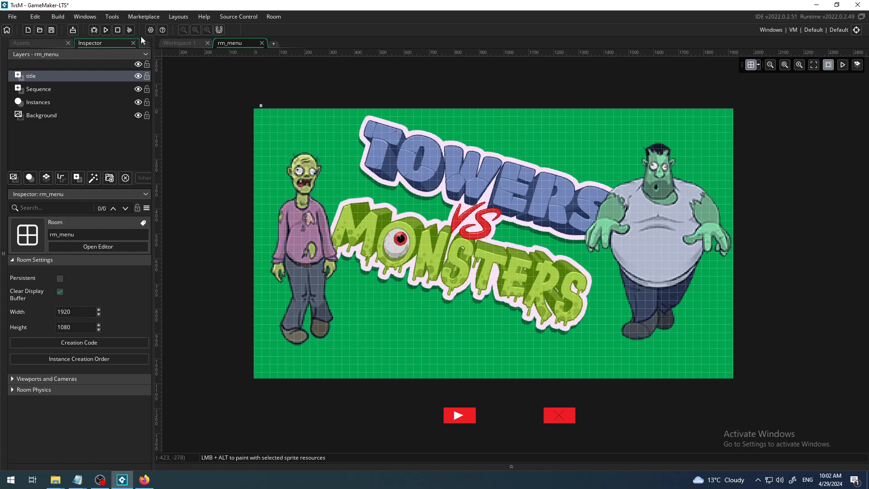
left_click(106, 31)
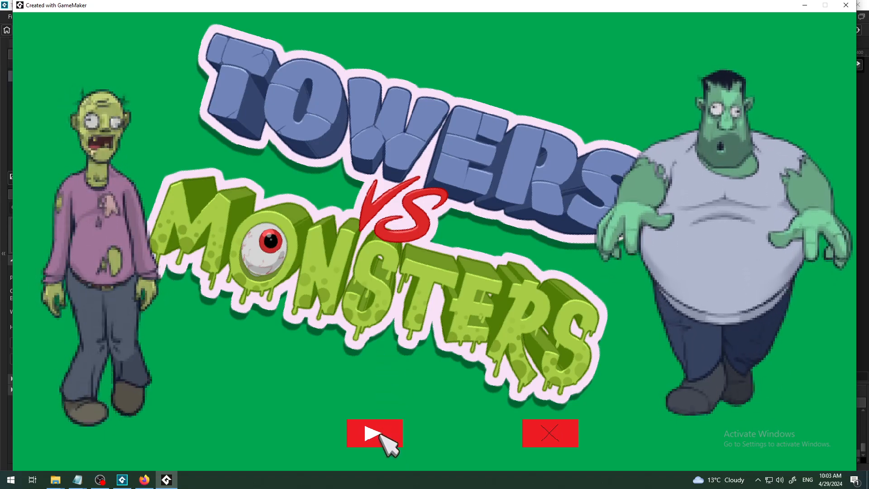
left_click(378, 434)
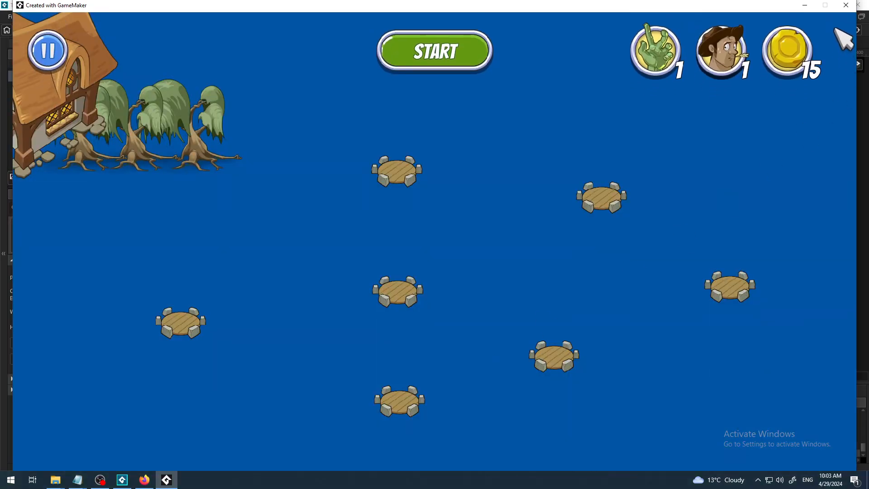
left_click(846, 5)
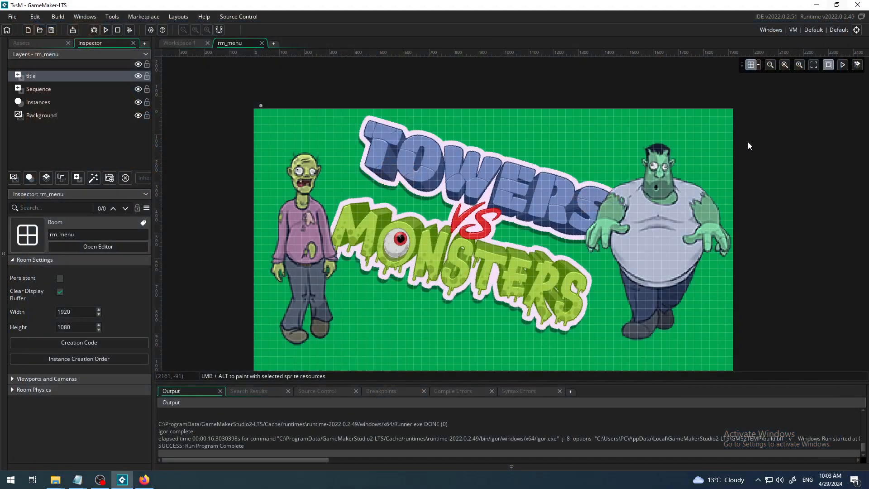
left_click(422, 466)
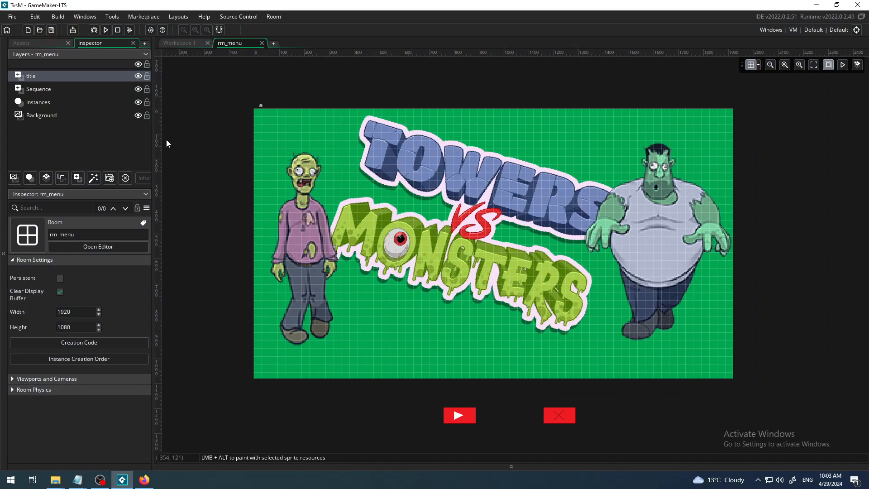
- Examine the title artwork, the zombie and Frankenstein characters and the edges of the menu room up close
left_click(799, 64)
left_click(799, 65)
left_click(799, 65)
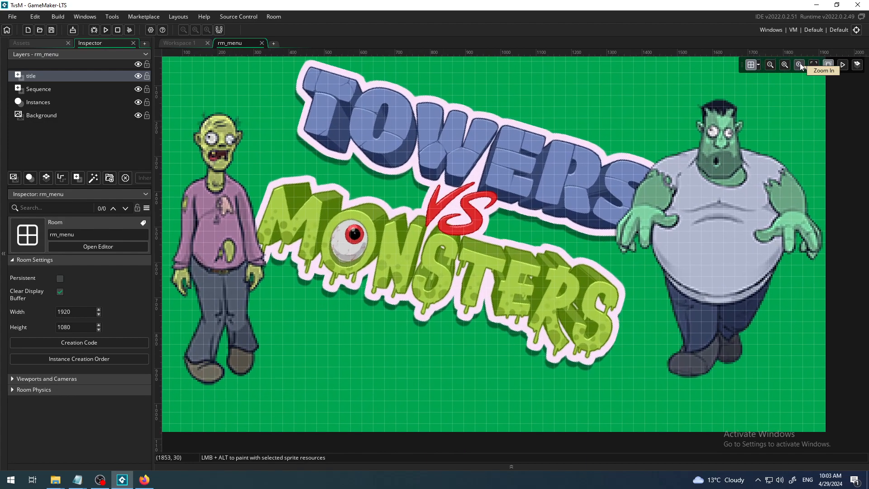
left_click(799, 65)
middle_click_drag(384, 246, 534, 193)
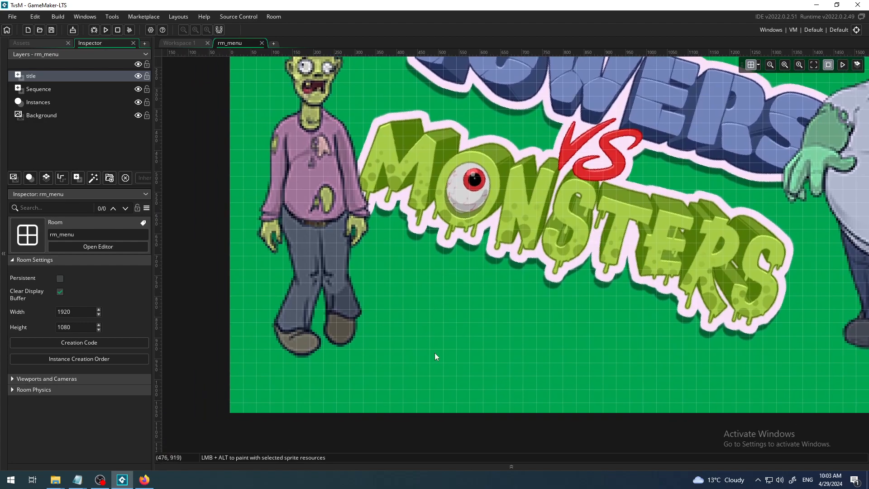
left_click(799, 65)
left_click(799, 65)
middle_click_drag(541, 240, 529, 162)
middle_click_drag(683, 71, 554, 197)
middle_click_drag(609, 133, 464, 313)
middle_click_drag(590, 183, 446, 358)
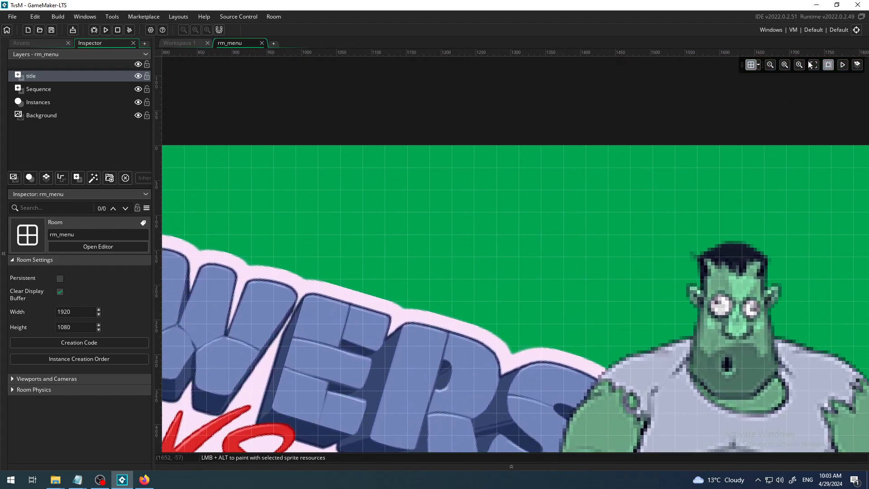
left_click(799, 64)
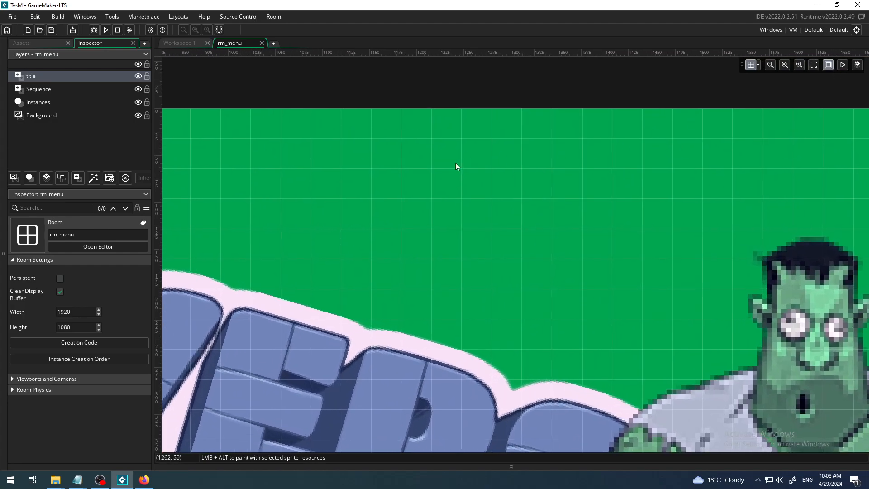
left_click(770, 65)
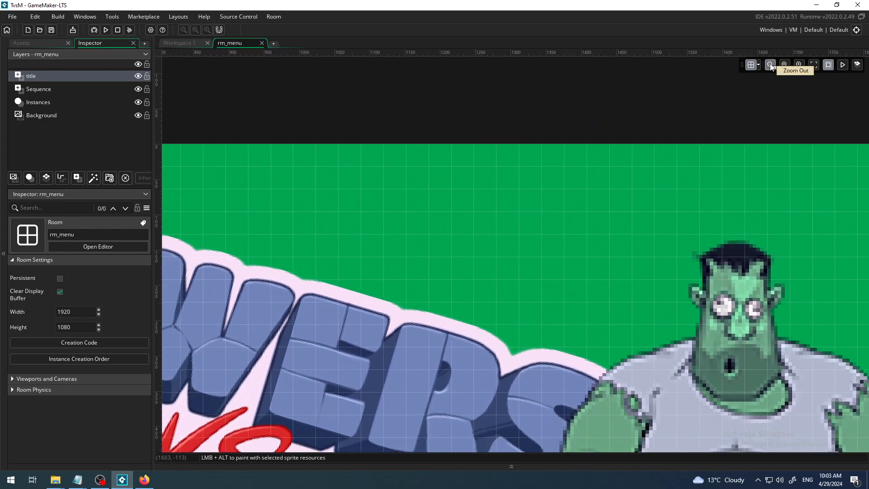
left_click(815, 66)
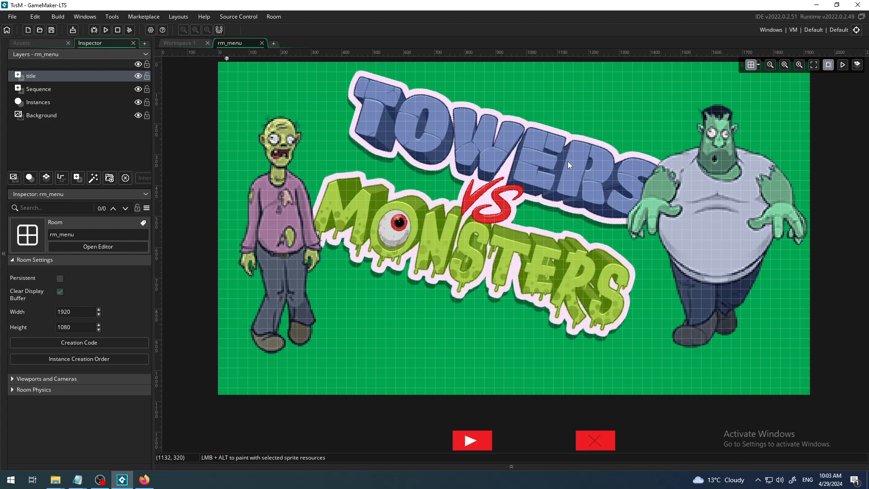
left_click(769, 65)
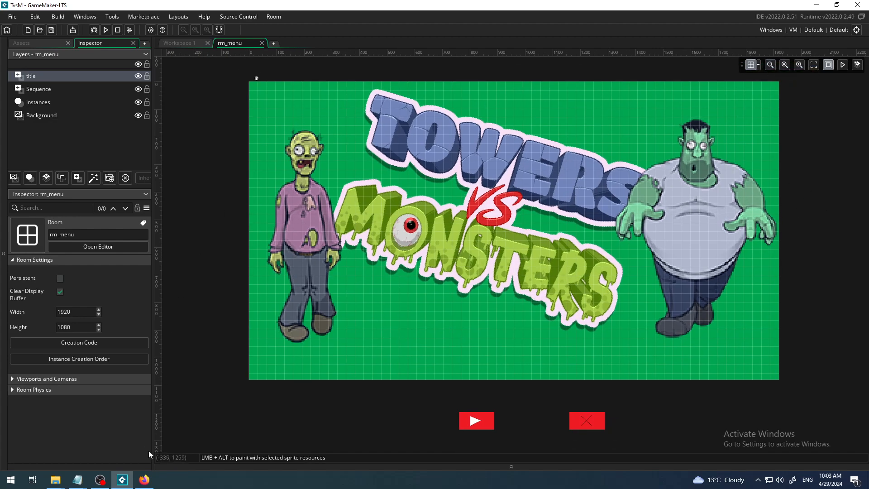
- Check the channel's video list in Firefox again and return to GameMaker
left_click(145, 479)
mouse_move(415, 308)
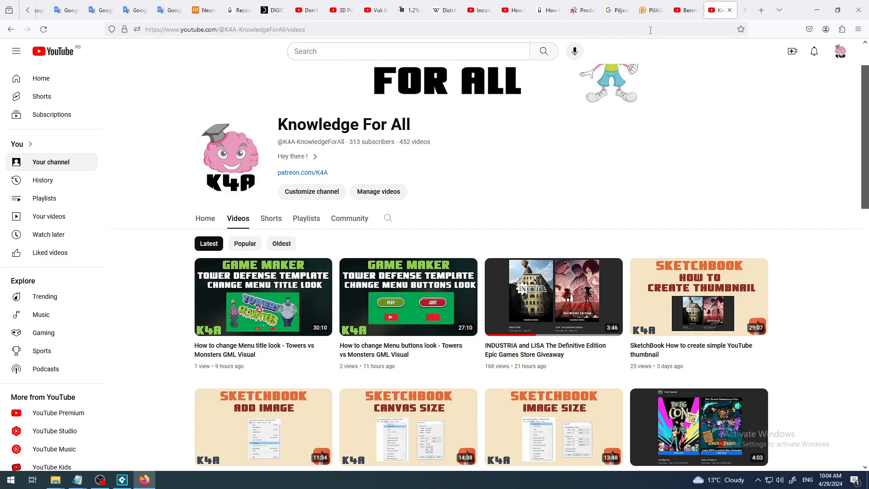
left_click(122, 479)
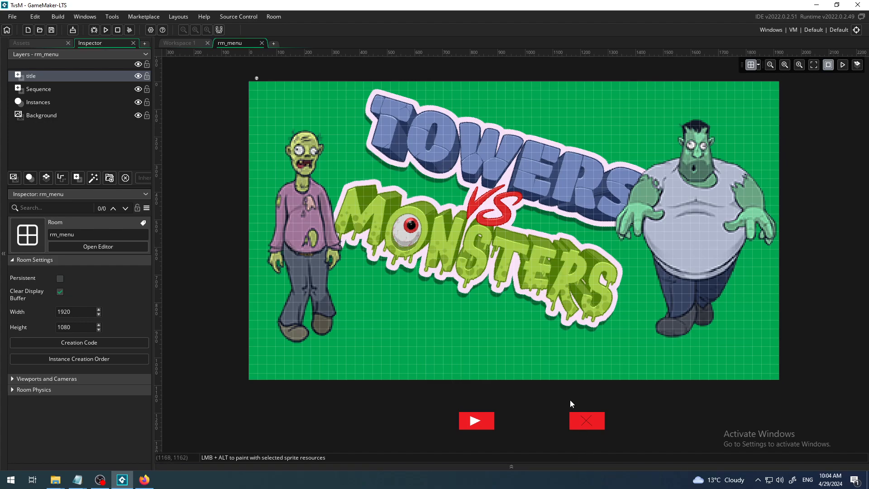
- Examine the red play and quit buttons placed below the menu room's lower edge
middle_click_drag(570, 400, 529, 268)
left_click(799, 65)
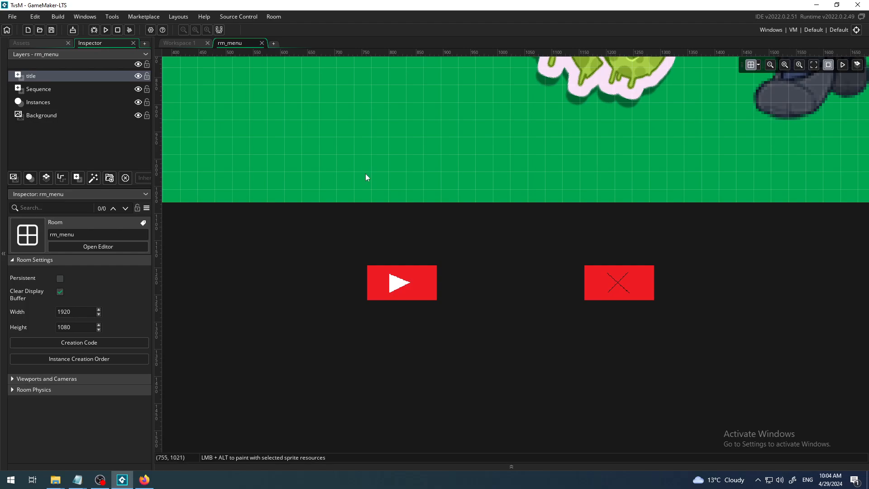
middle_click_drag(396, 172, 487, 228)
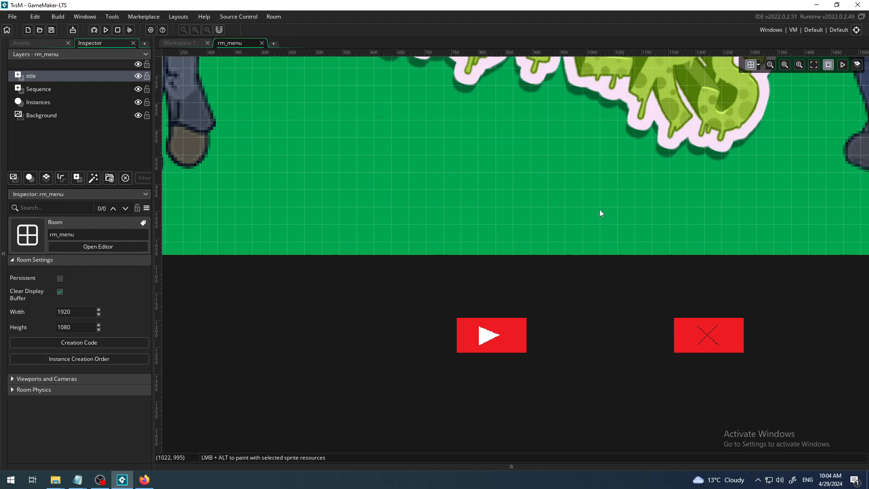
left_click(770, 65)
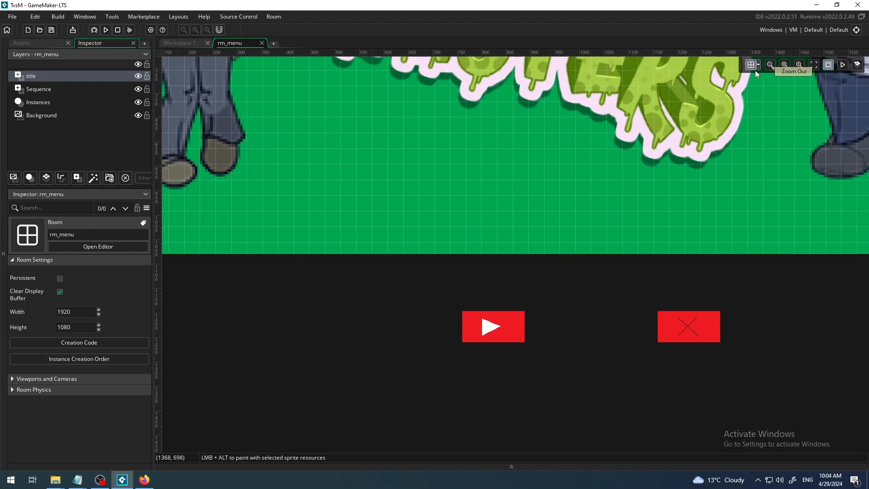
- Hide all rm_menu layers and show them again
left_click(138, 64)
left_click(813, 65)
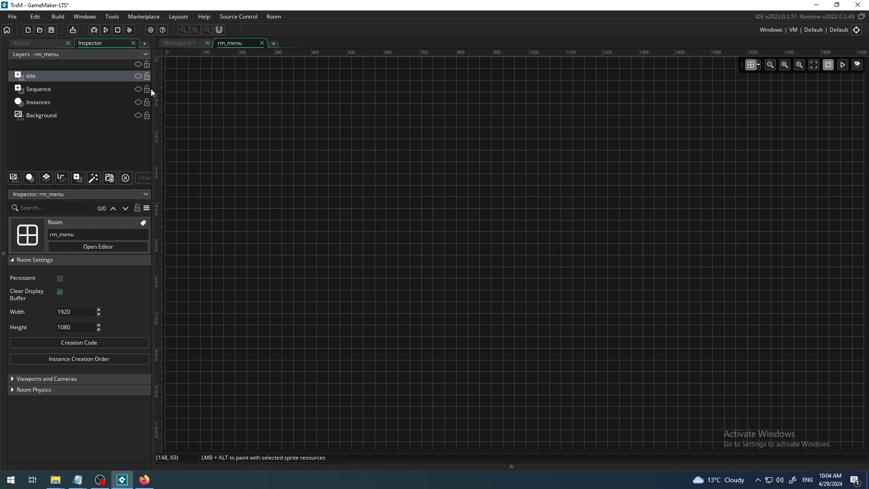
left_click(138, 64)
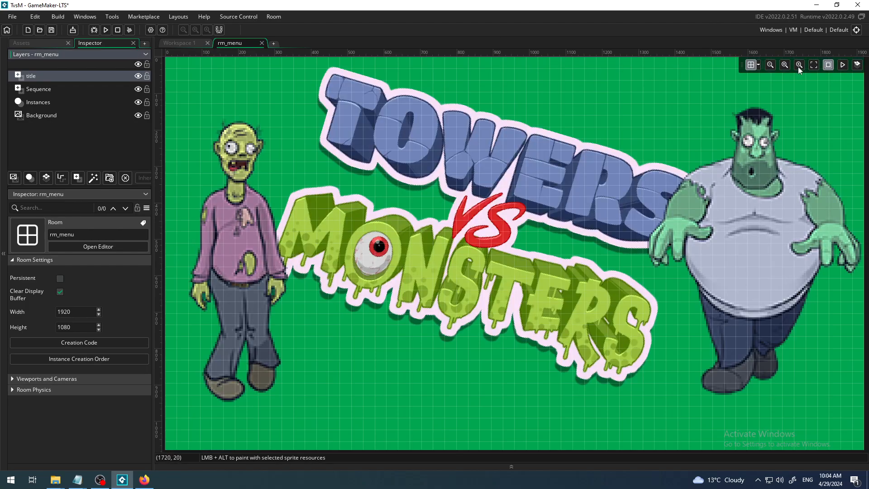
left_click(770, 64)
left_click(770, 64)
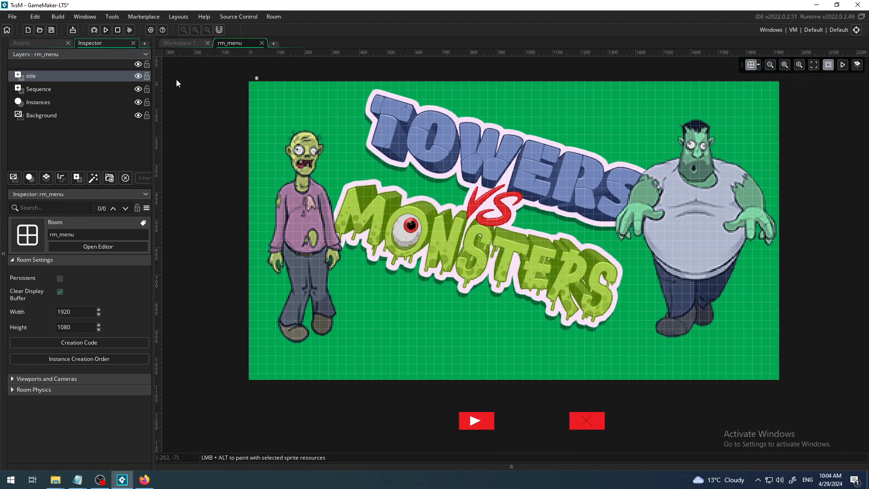
- Hide all rm_menu layers and check the Background layer's content by showing it alone and hiding it again
left_click(137, 64)
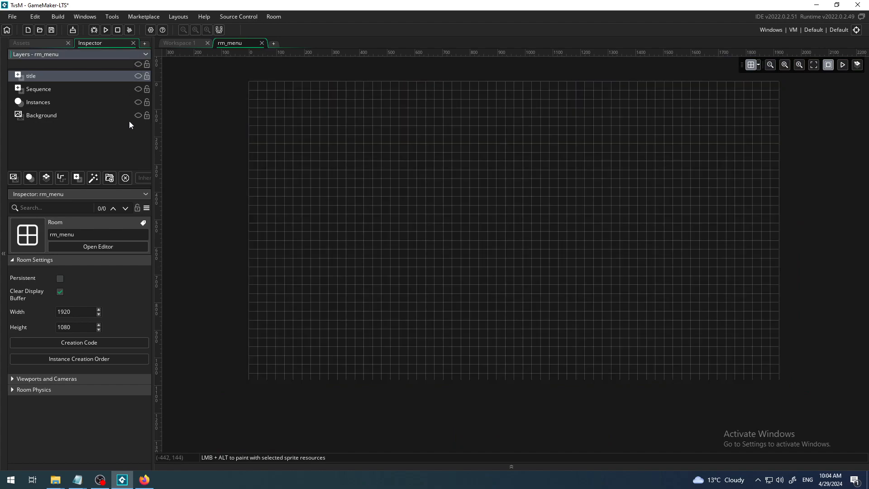
left_click(101, 131)
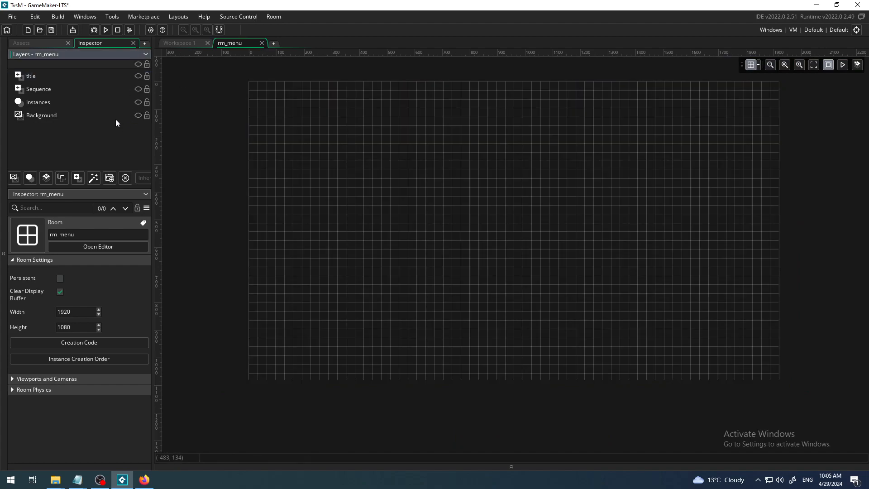
left_click(134, 116)
left_click(138, 116)
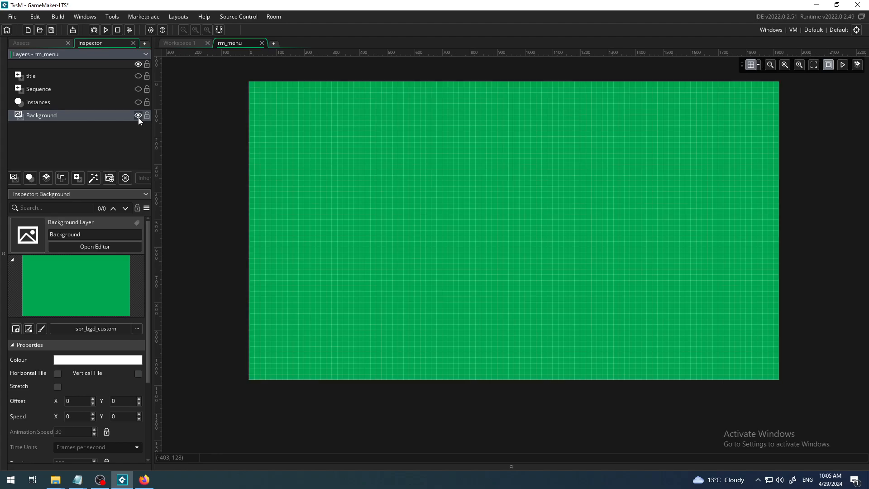
left_click(138, 116)
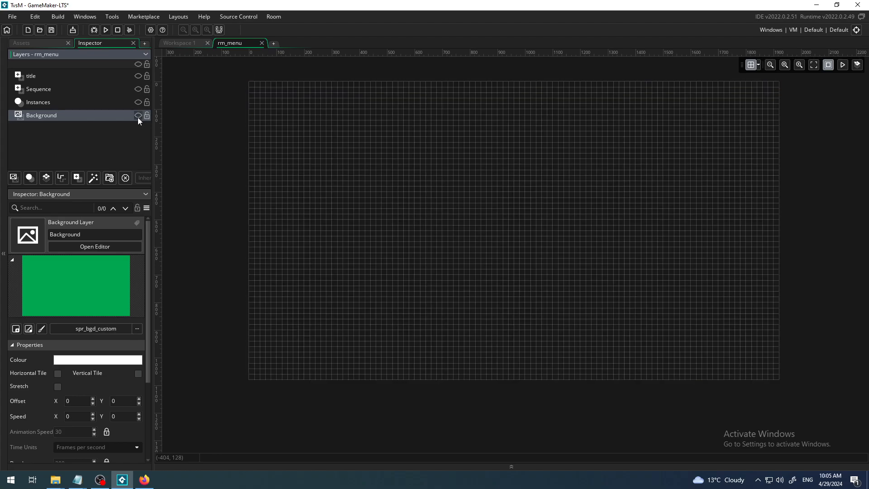
- Check the Instances layer by toggling its visibility, and make the Sequence layer visible
left_click(87, 102)
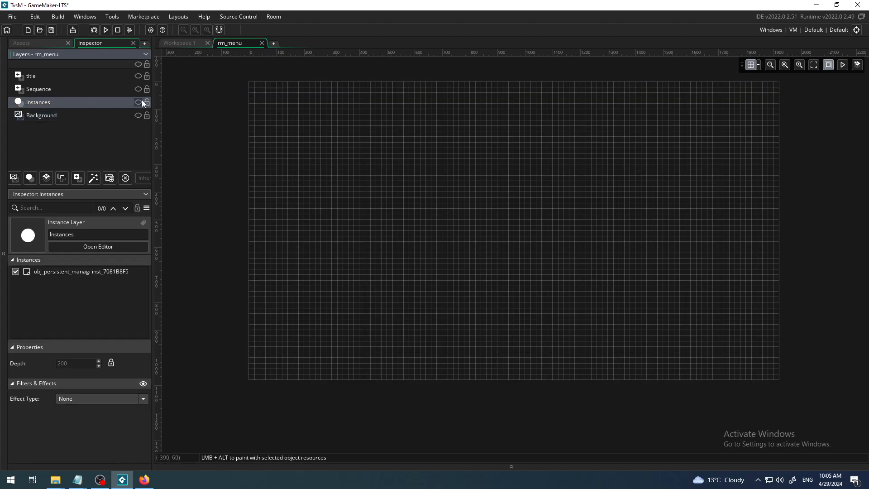
left_click(138, 102)
left_click(139, 102)
left_click(113, 89)
left_click(138, 89)
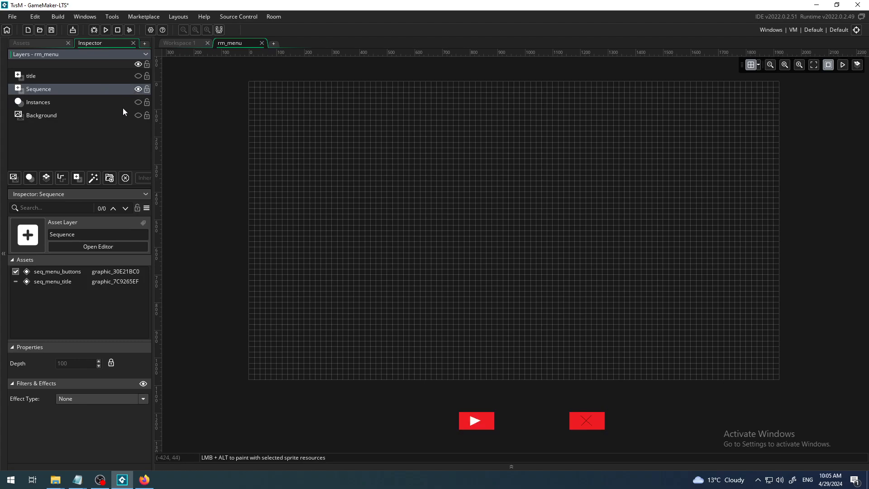
- Compare the Sequence layer with and without the seq_menu_title asset by switching its export option, leaving it enabled
left_click(15, 282)
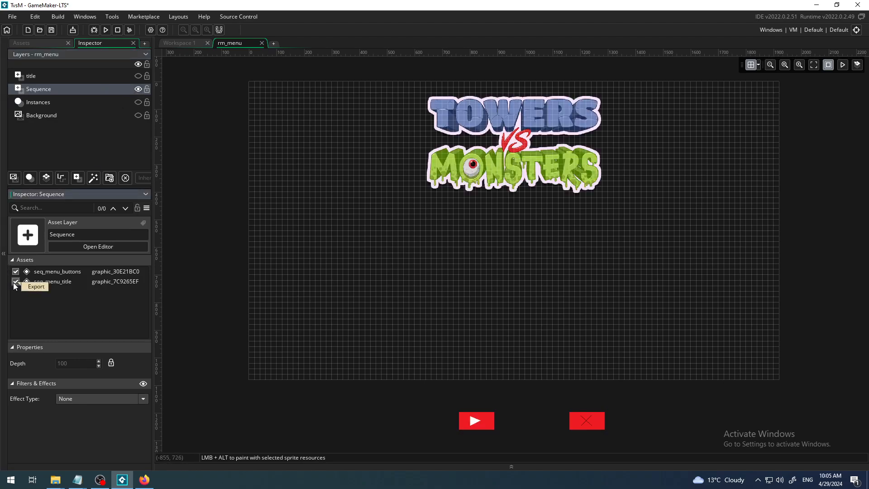
left_click(16, 281)
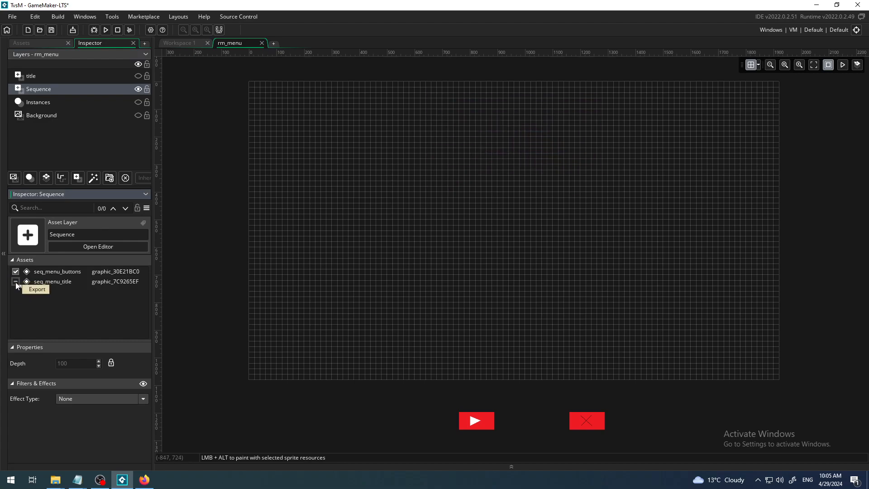
left_click(15, 281)
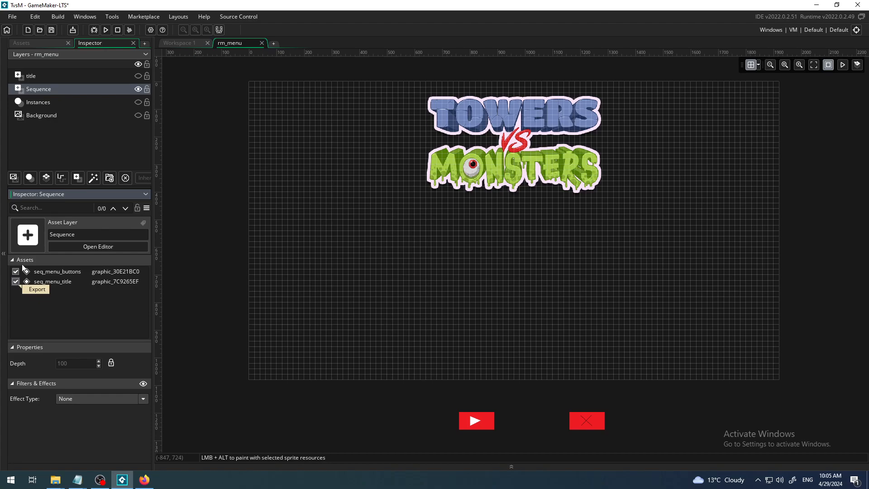
- Check the title layer's content by showing the layer and hiding it again
left_click(77, 76)
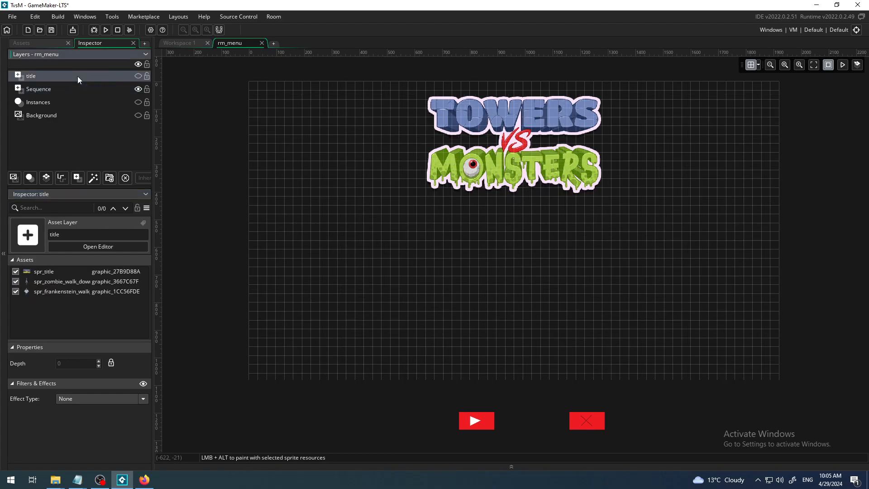
left_click(138, 76)
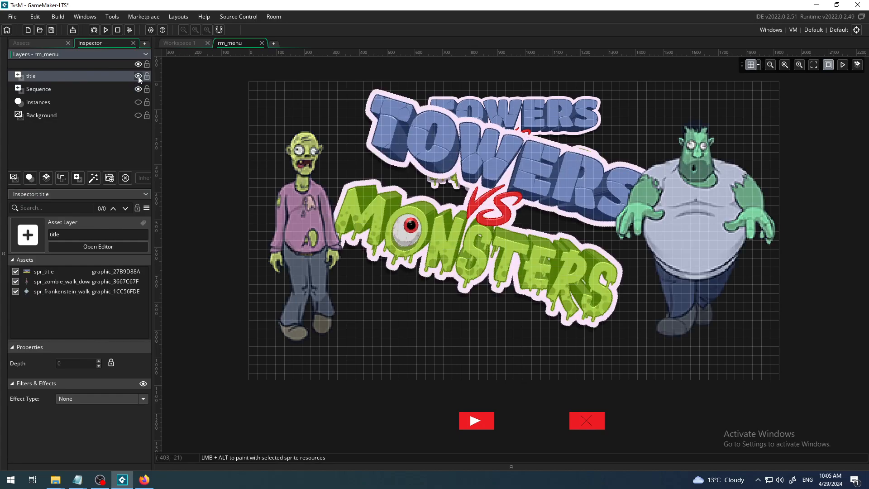
left_click(138, 76)
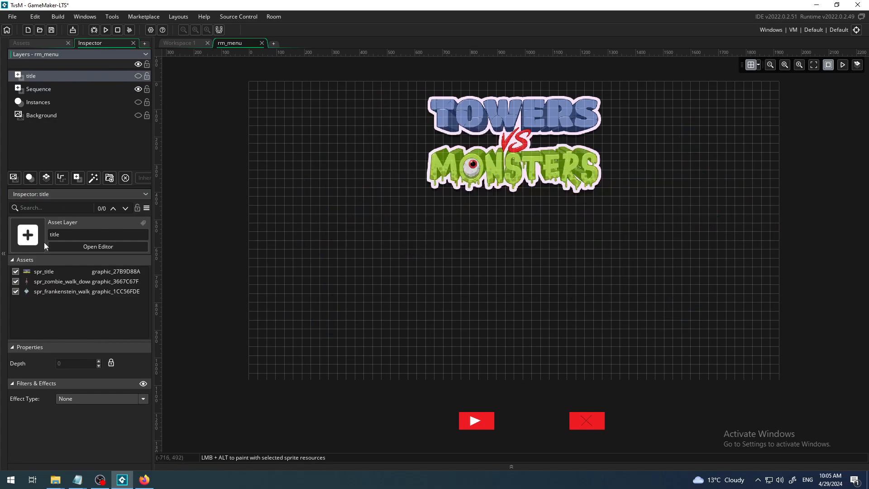
- Disable seq_menu_title in the Sequence layer and select the seq_menu_buttons instance on the room canvas
left_click(56, 90)
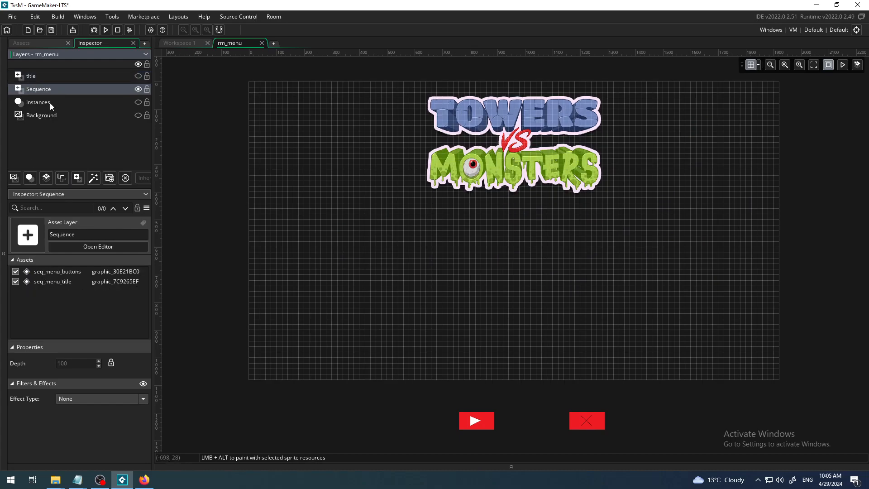
left_click(16, 282)
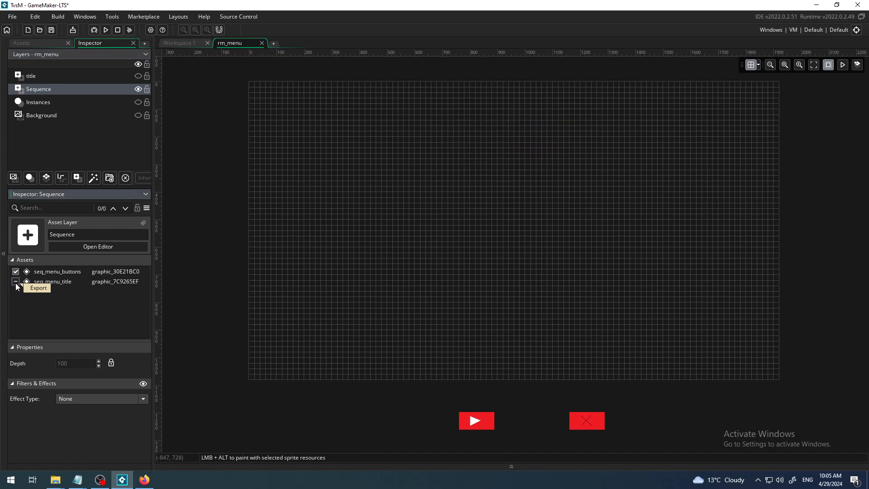
left_click(60, 272)
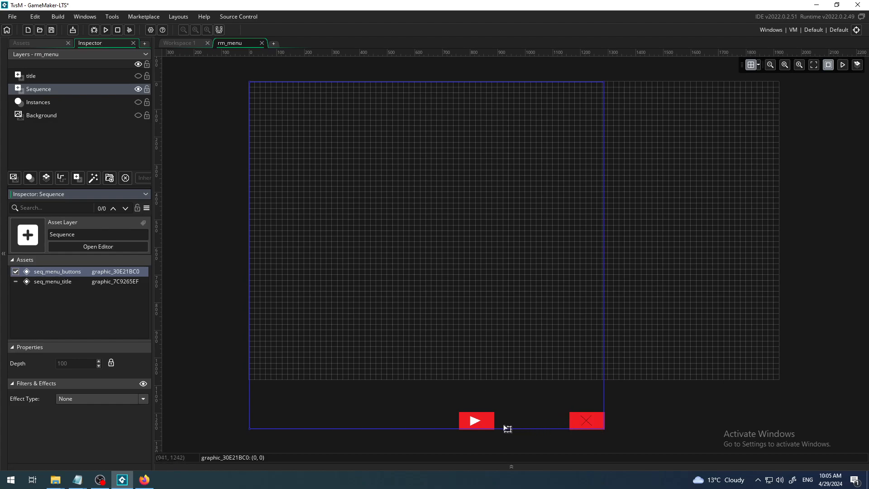
left_click(639, 407)
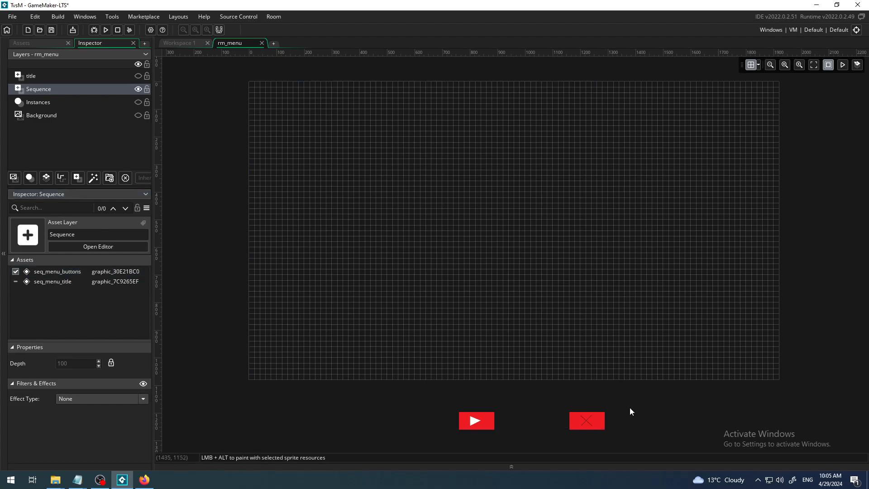
left_click(586, 423)
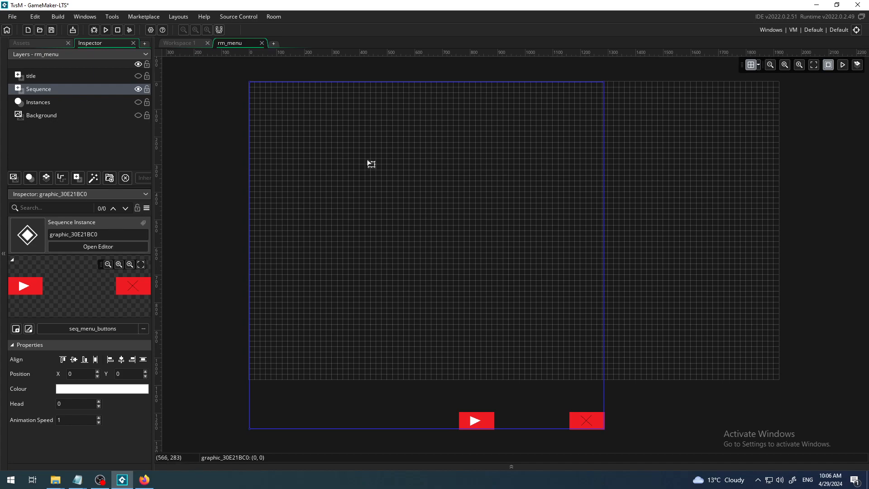
- Switch to Firefox to view the Knowledge For All channel's video list, and return to GameMaker
left_click(149, 483)
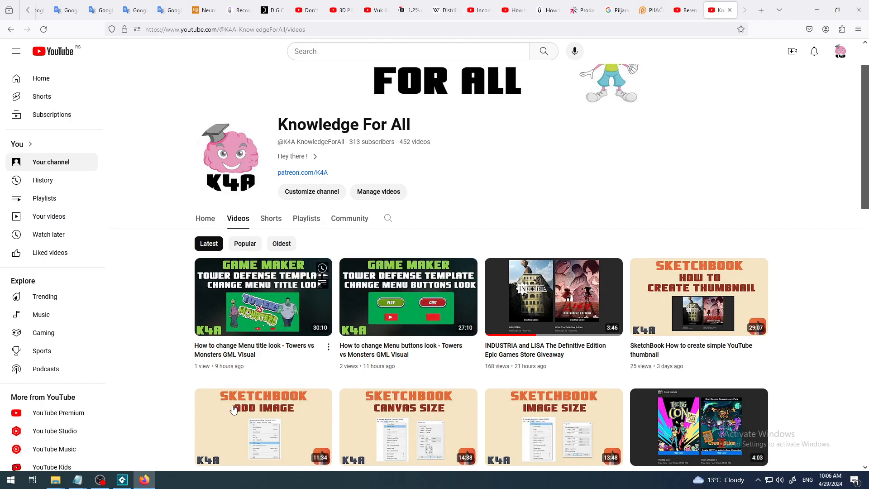
left_click(123, 480)
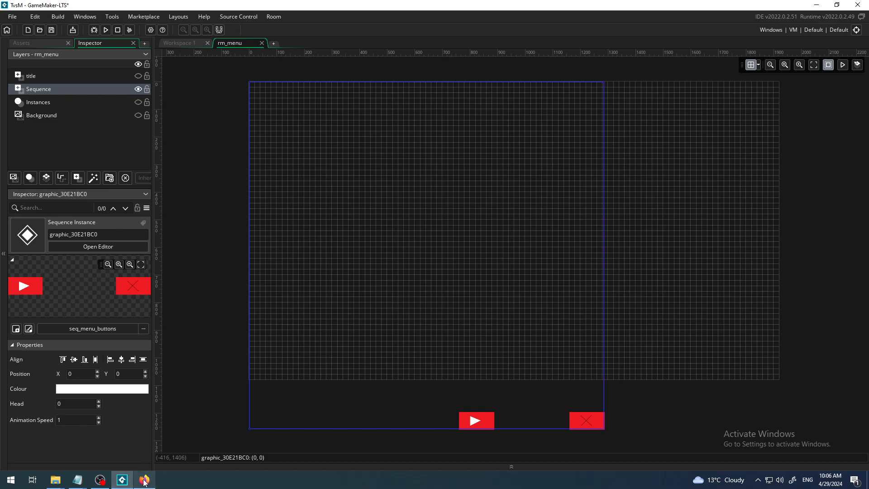
mouse_move(143, 483)
- Examine the properties of the seq_menu_buttons instance in the Sequence layer, close them and bring the whole room back into view
left_click(44, 93)
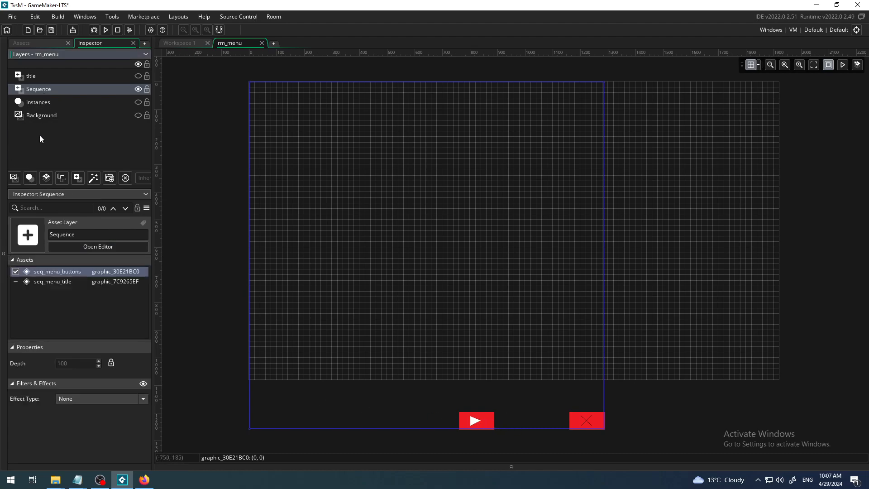
left_click(66, 274)
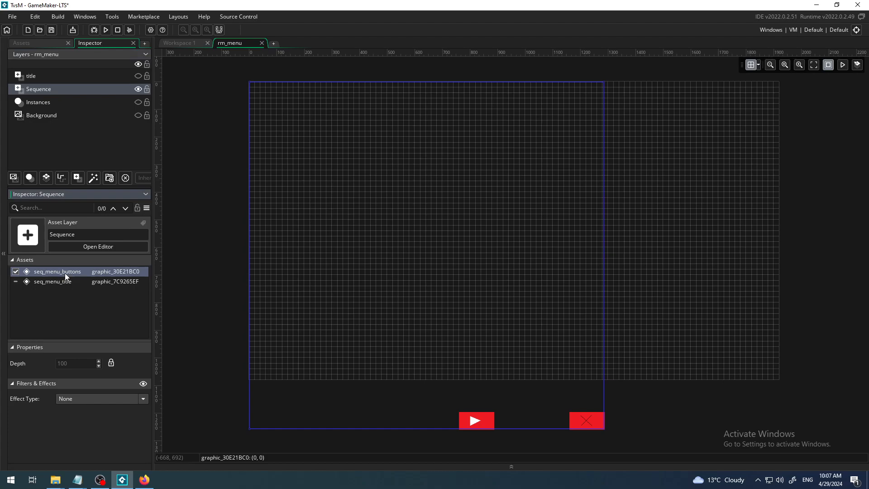
double_click(66, 274)
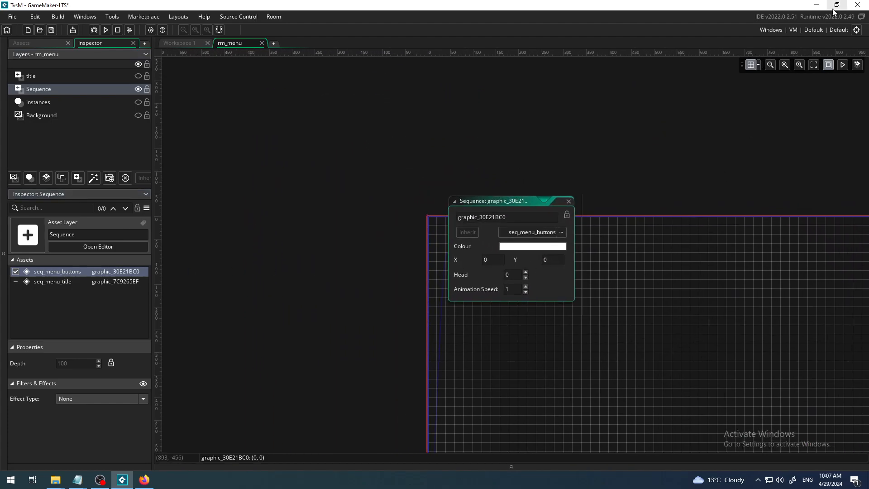
left_click(799, 65)
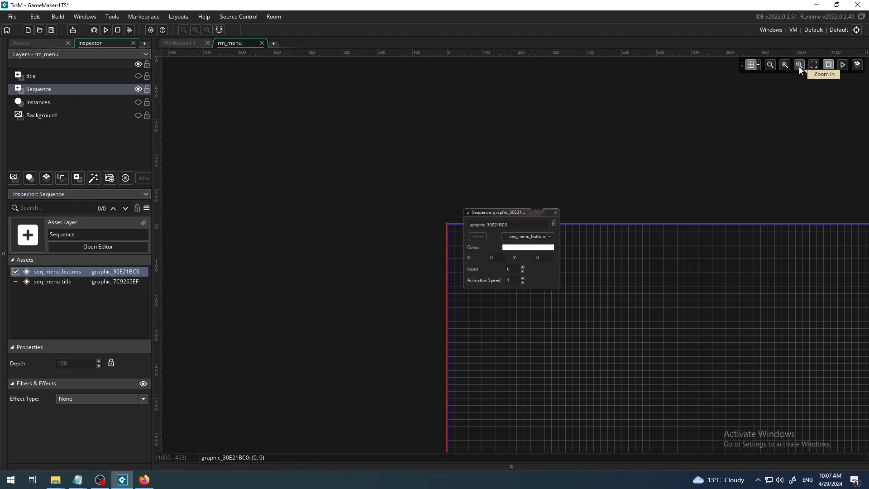
left_click(800, 65)
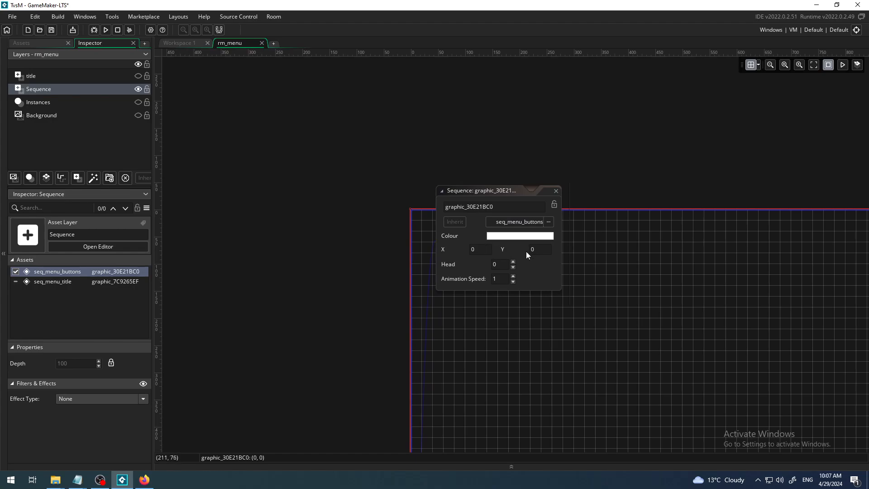
left_click(556, 190)
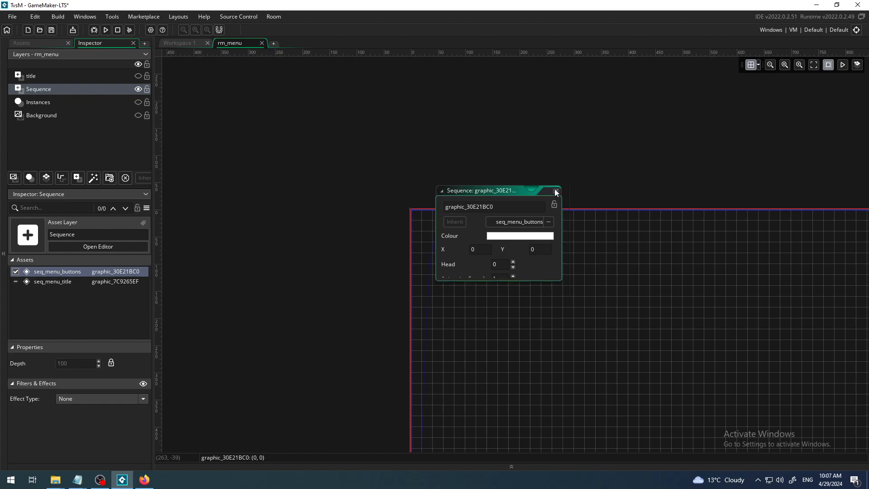
left_click(813, 66)
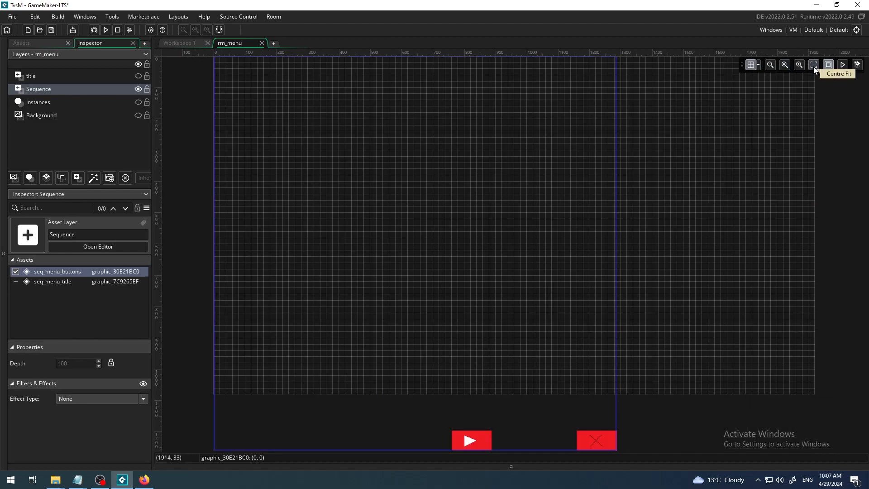
left_click(770, 65)
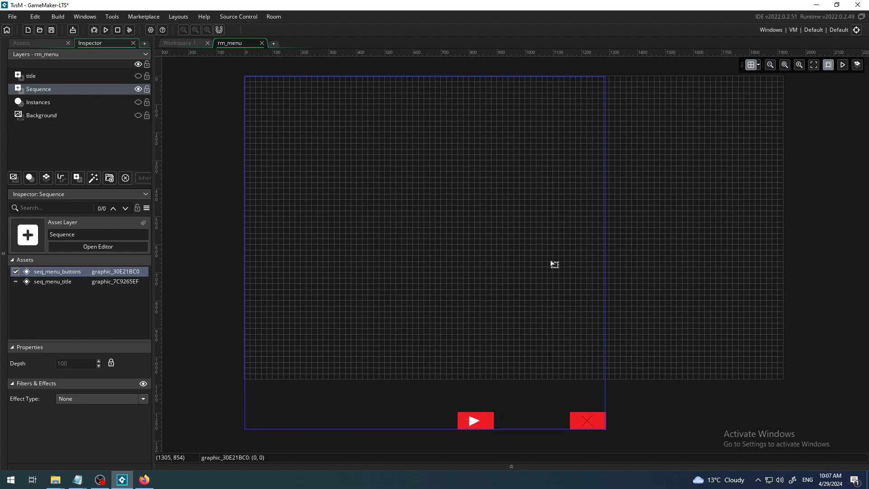
- Show all rm_menu layers and move the seq_menu_buttons instance inside the room below the title, to position (-260, -300)
left_click(138, 65)
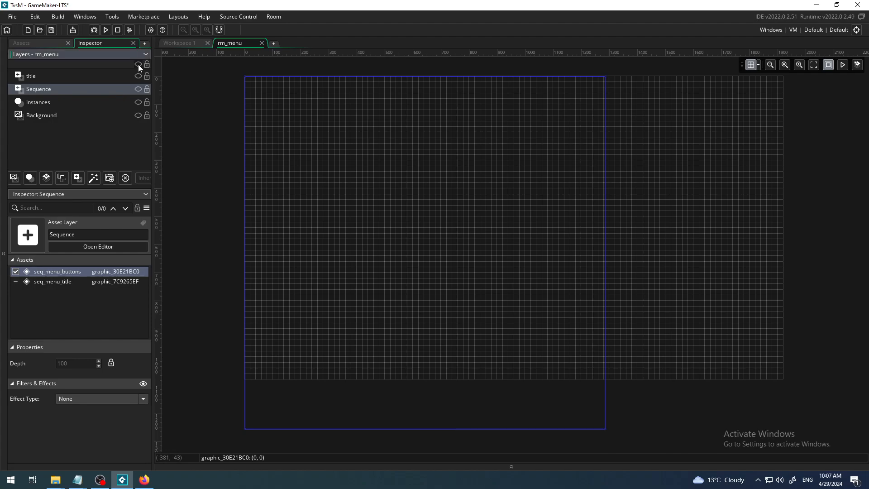
left_click(138, 64)
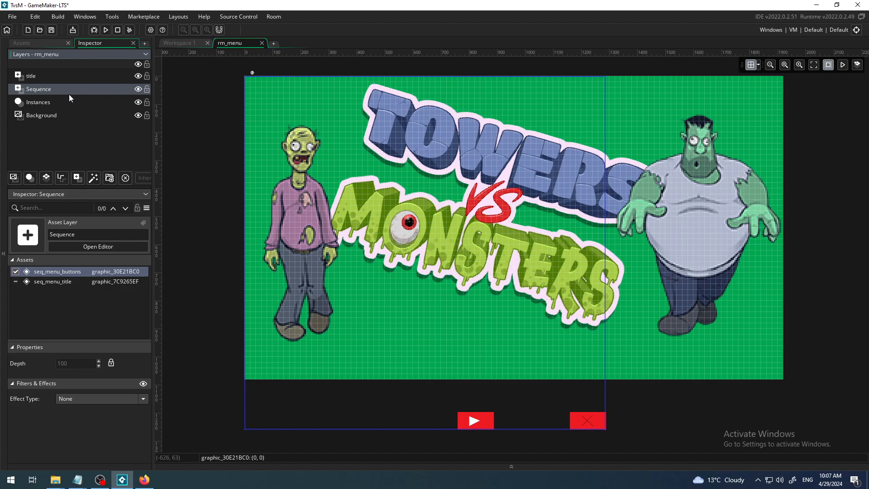
left_click_drag(586, 430, 629, 123)
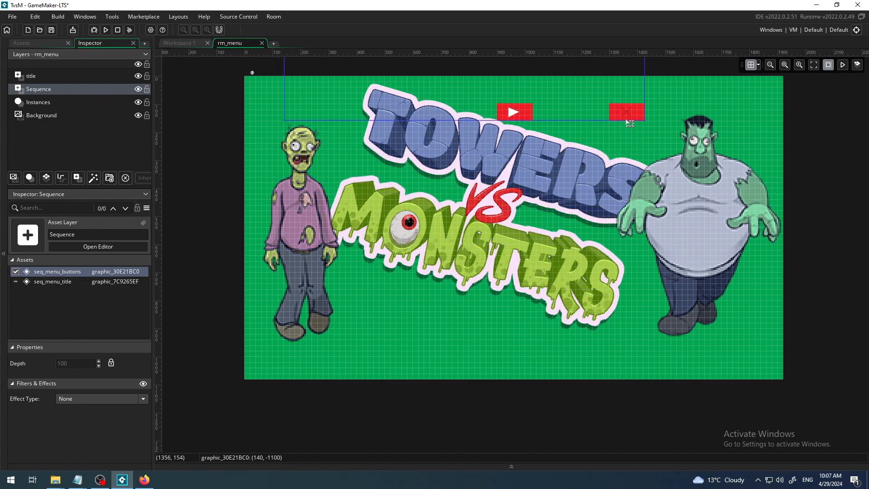
left_click_drag(629, 123, 501, 359)
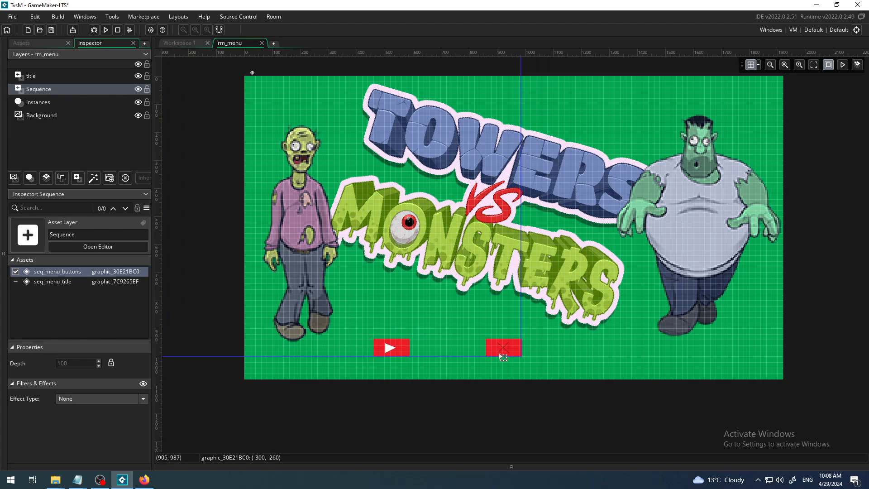
left_click_drag(504, 356, 522, 345)
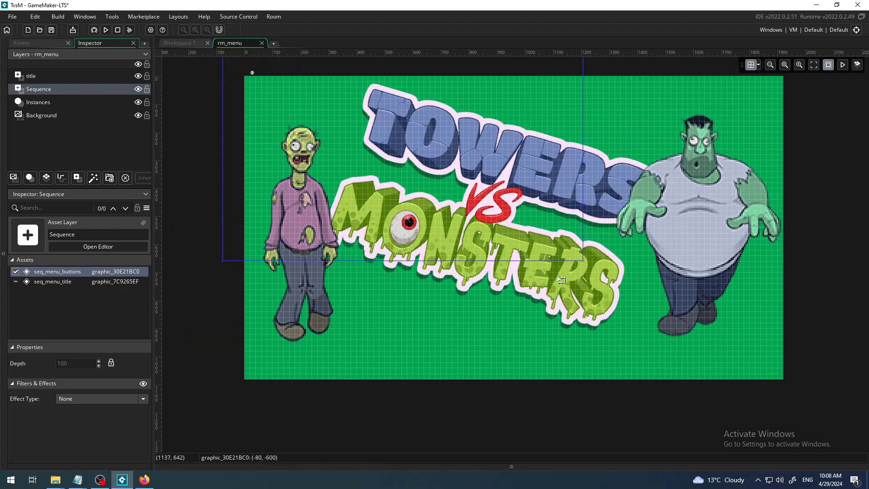
left_click_drag(519, 349, 515, 348)
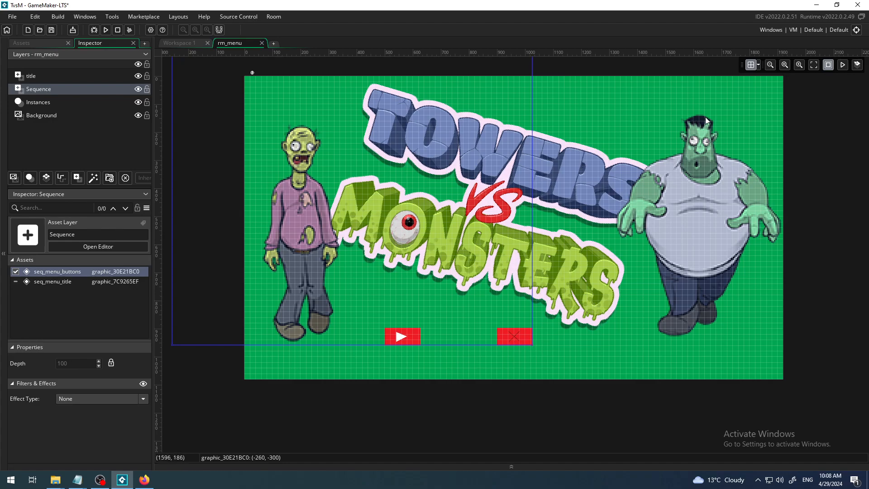
- Test-run the game to check the buttons, close it, and shift the seq_menu_buttons instance to position (-300, -300)
left_click(105, 30)
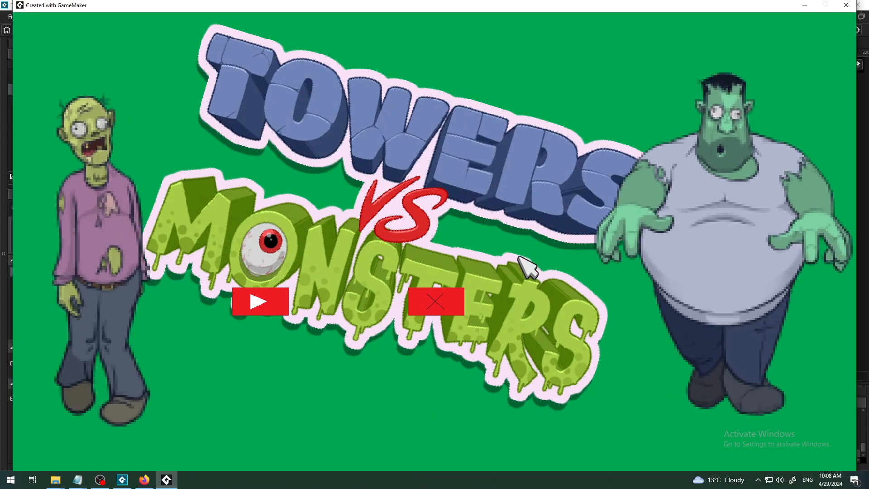
left_click(846, 5)
left_click_drag(402, 330, 414, 341)
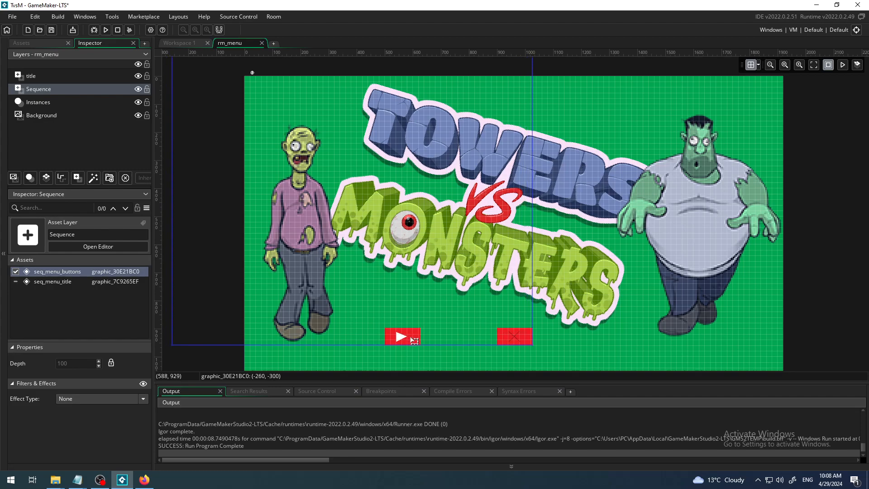
mouse_move(415, 341)
left_mouse_down()
mouse_move(420, 295)
mouse_move(405, 341)
left_mouse_up()
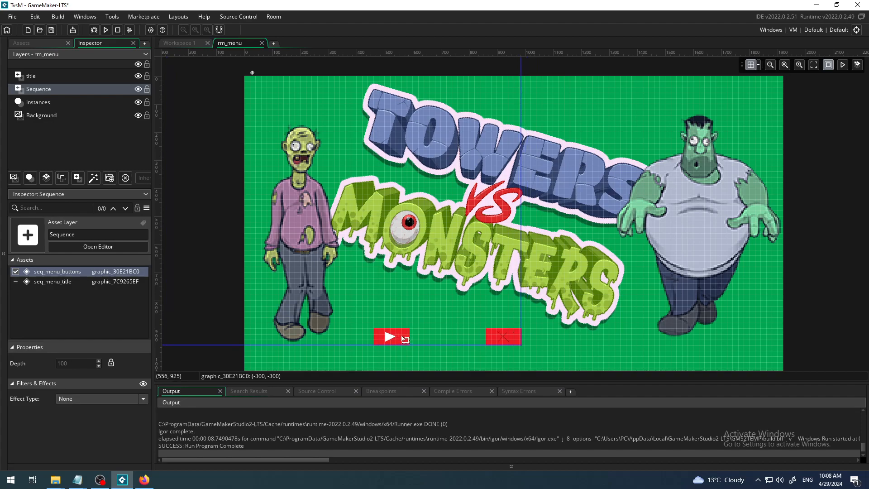
- Run the game again to check the shifted menu buttons, close it, and collapse the output area
left_click(806, 313)
left_click(106, 30)
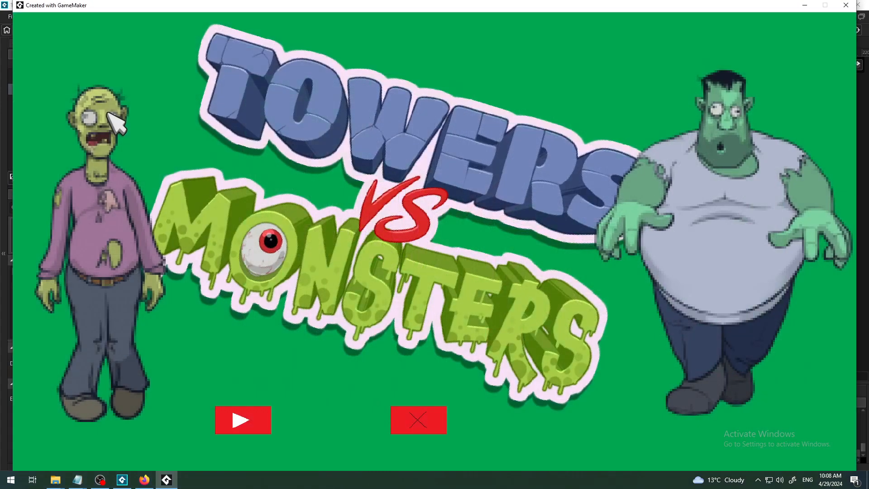
left_click(845, 5)
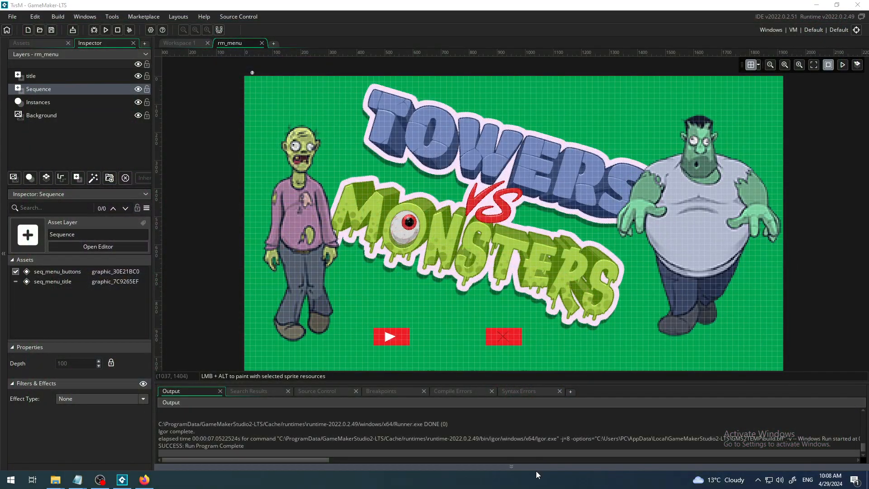
left_click(535, 469)
- Set the position of the seq_menu_buttons instance in the Sequence layer to X 0, Y 0, close its properties and show the whole room
left_click(407, 343)
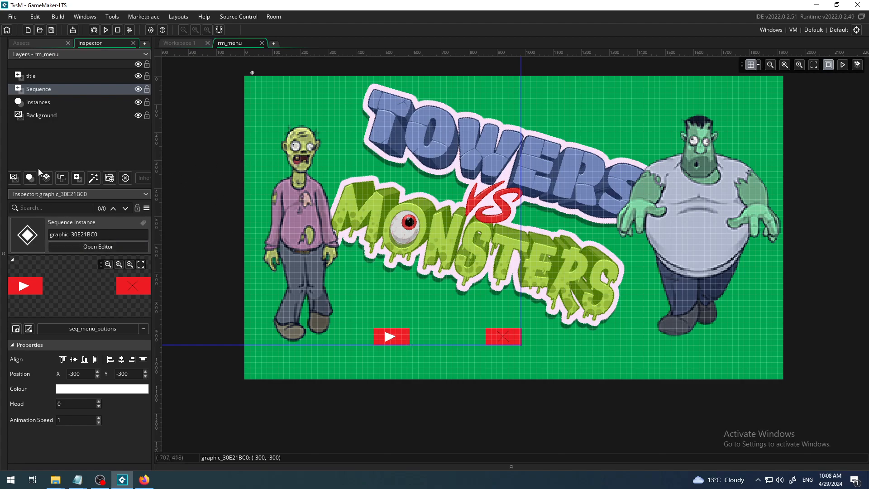
left_click(44, 91)
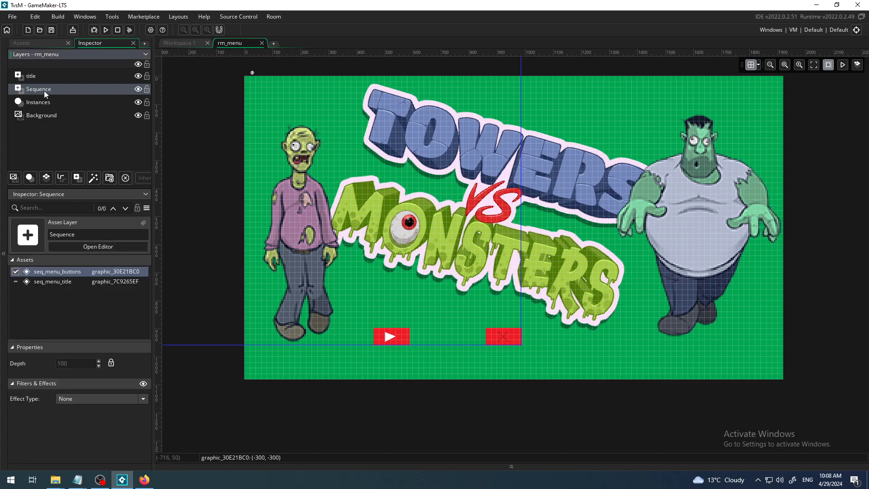
double_click(53, 272)
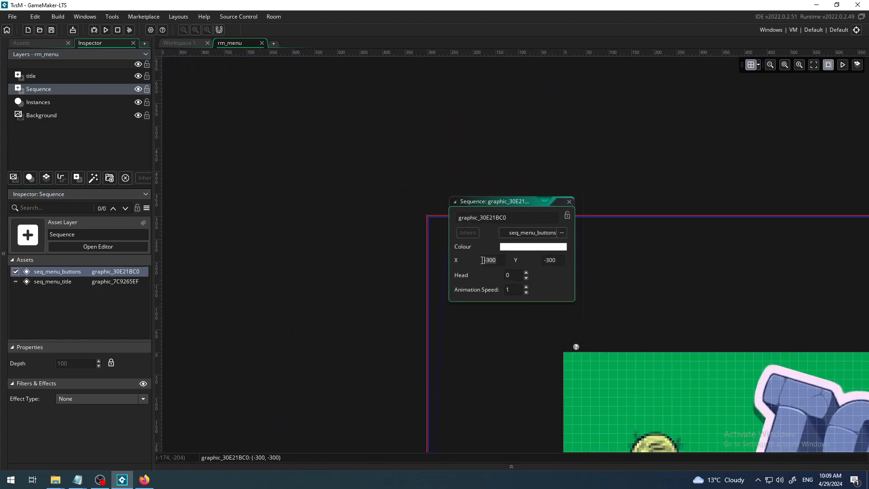
type("0")
left_click(554, 261)
type("0")
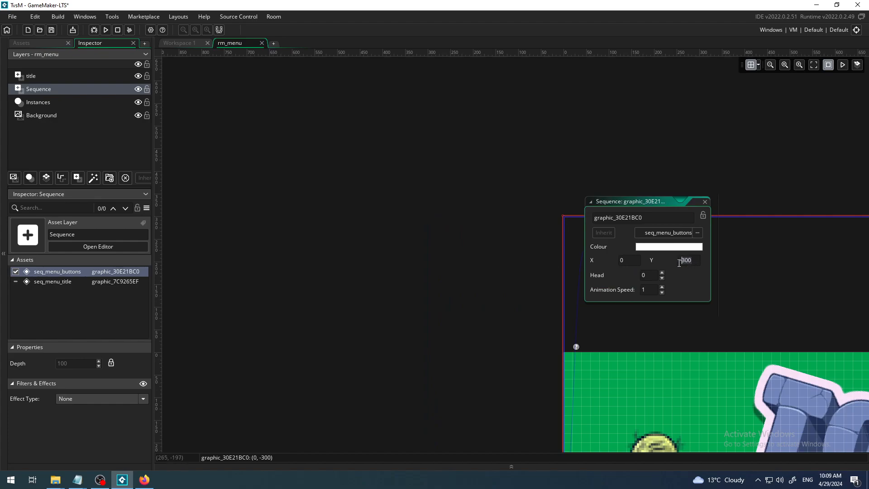
left_click(480, 292)
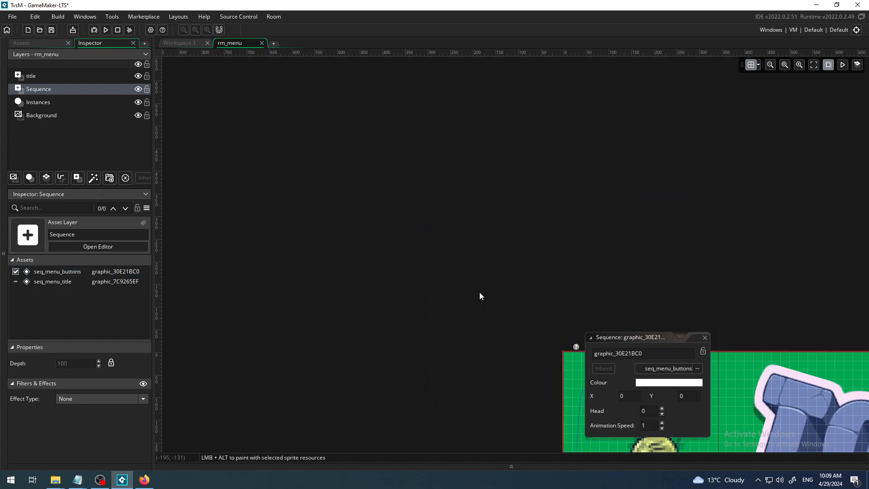
left_click(704, 337)
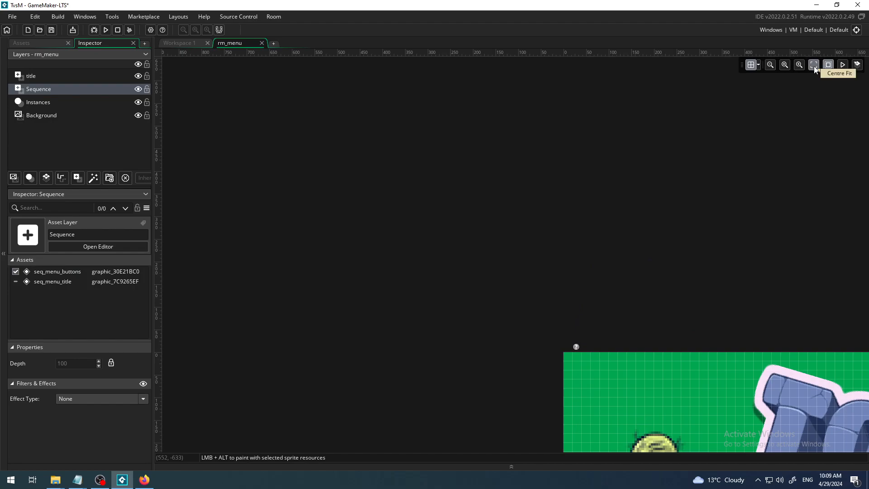
left_click(813, 65)
left_click(769, 65)
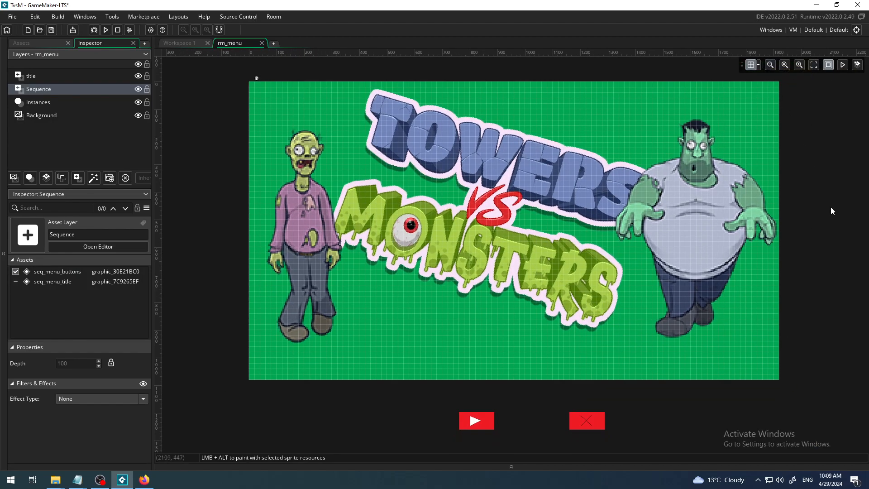
- Run the game to check the menu buttons, exit with its quit button and collapse the output area
left_click(105, 30)
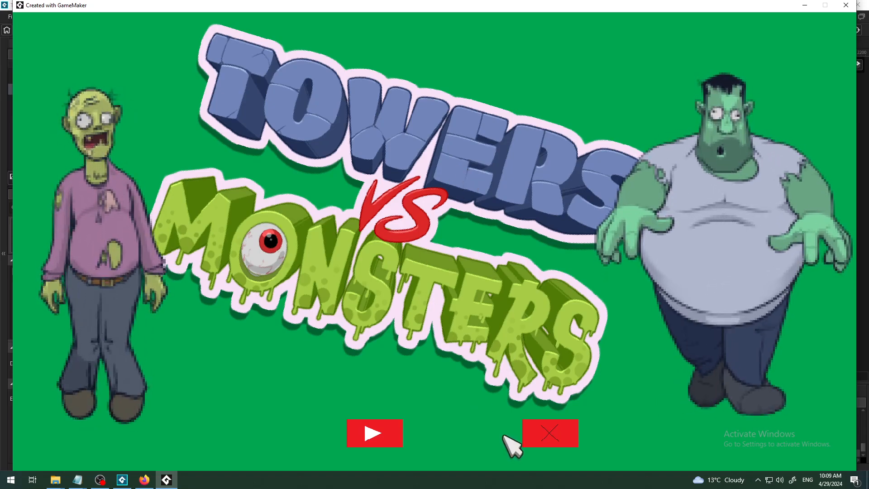
left_click(560, 432)
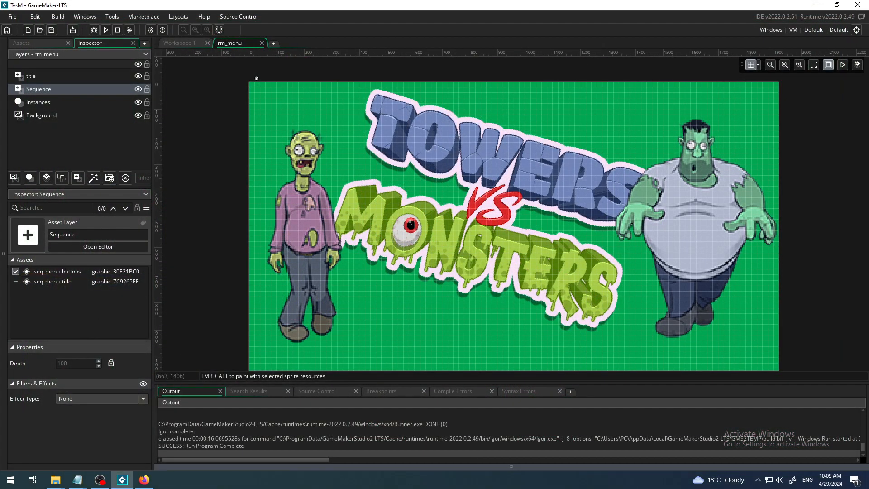
left_click(436, 466)
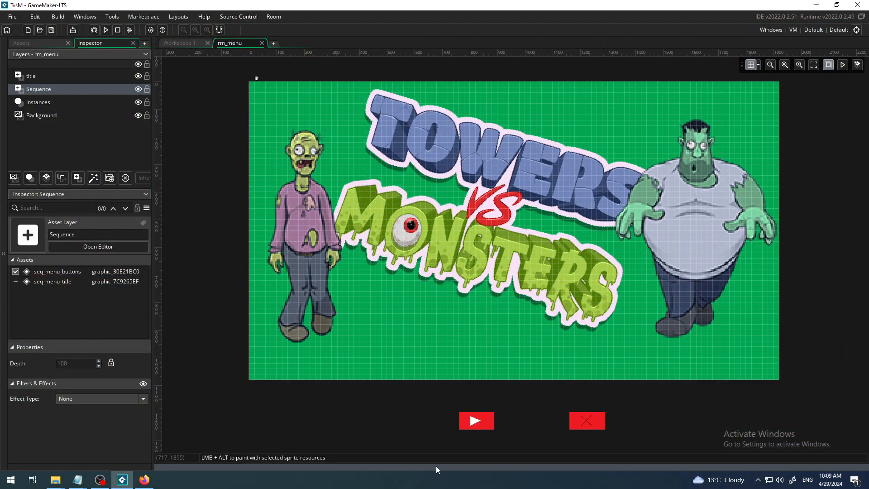
- Exclude the seq_menu_buttons instance from export and hide the Sequence layer in rm_menu
left_click(16, 272)
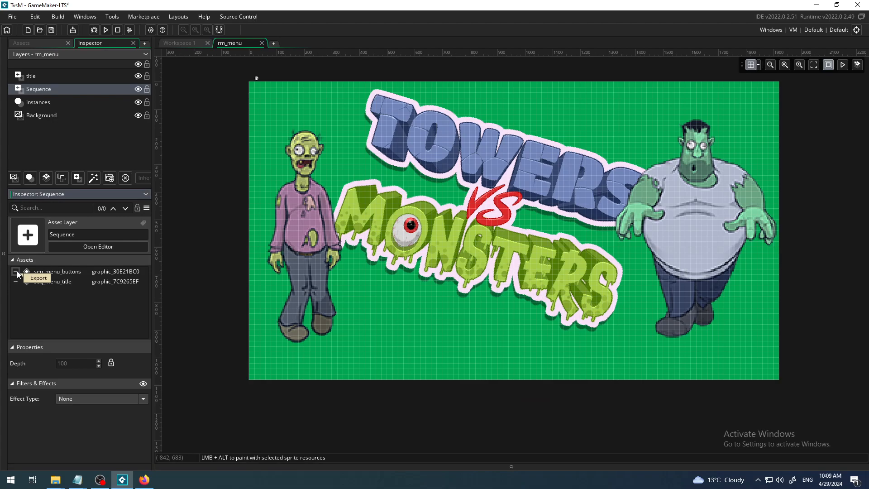
left_click(138, 90)
middle_click_drag(398, 115, 395, 141)
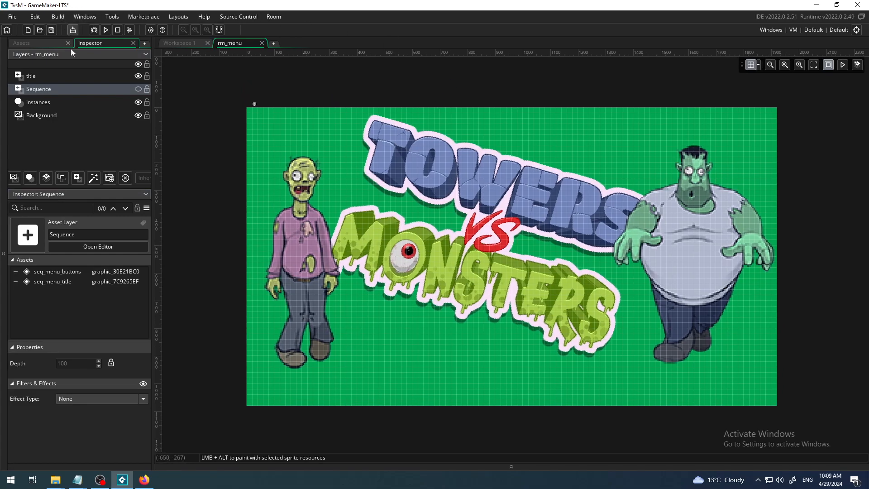
left_click(100, 479)
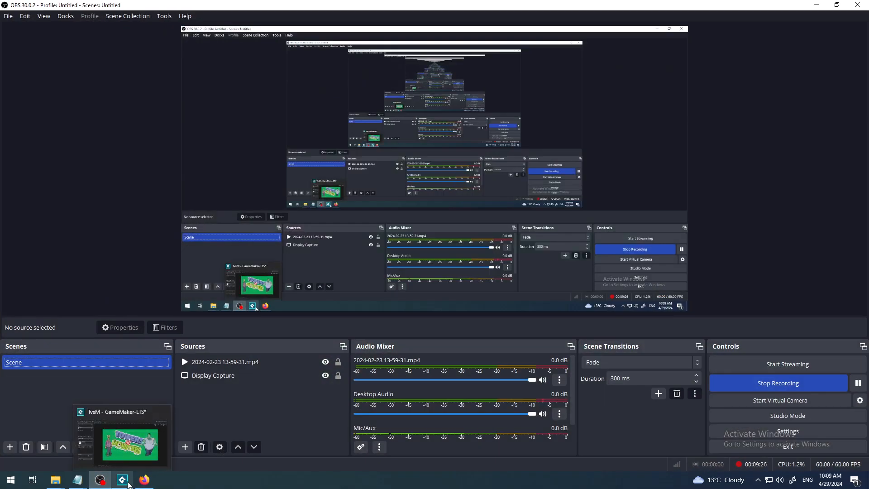
left_click(123, 481)
- Run the game to check the menu with the Sequence layer hidden, close it and collapse the output area
left_click(105, 30)
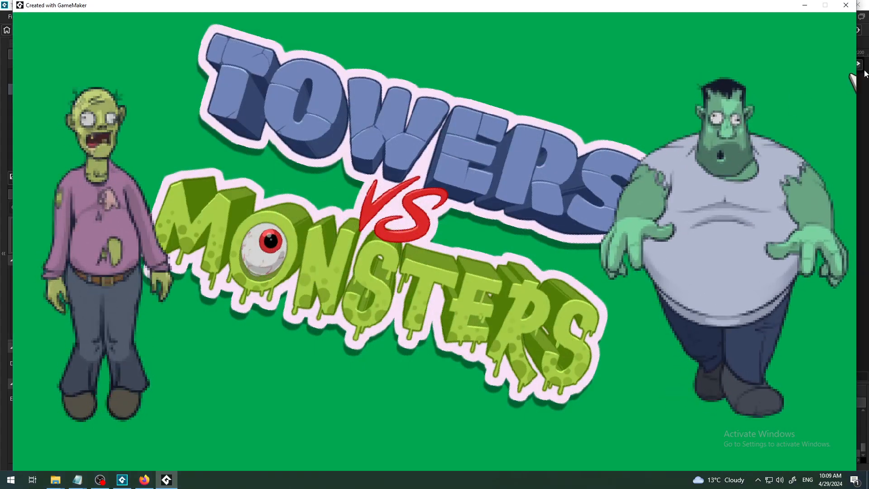
left_click(844, 6)
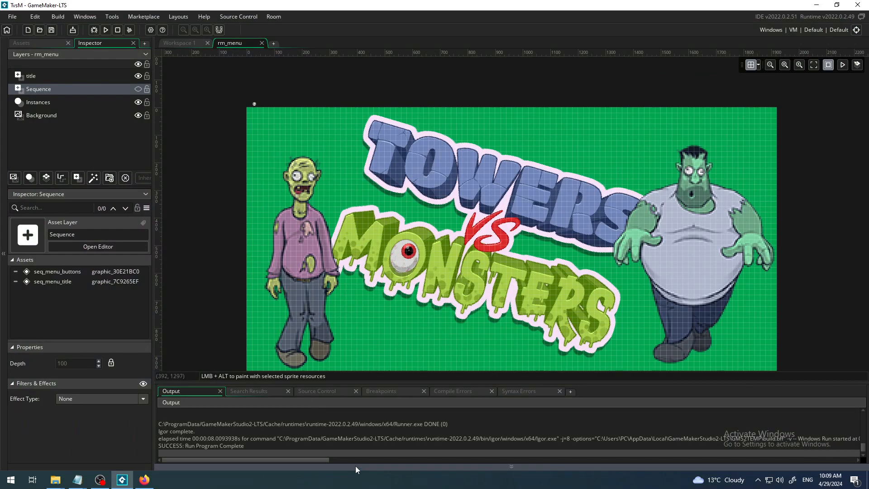
left_click(355, 466)
- Show Workspace 1 and the project assets, collapse Quick Access and Sequences, and expand the Buttons folder under Objects
left_click(42, 43)
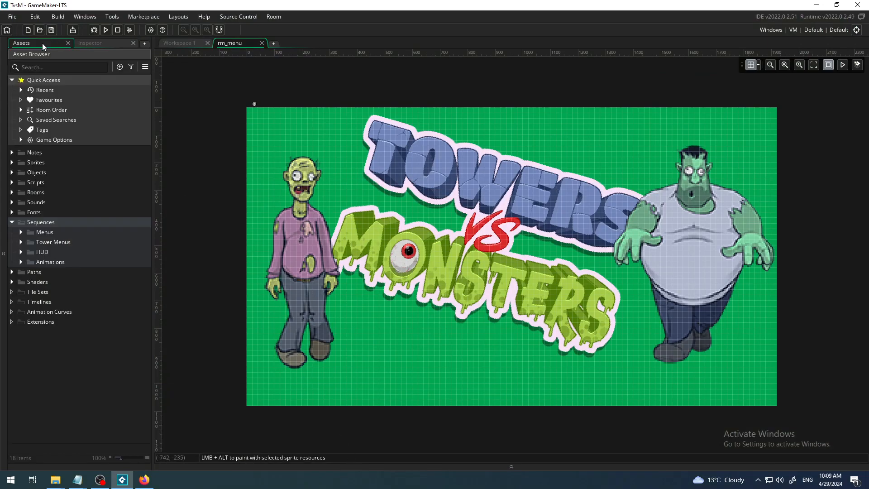
left_click(189, 42)
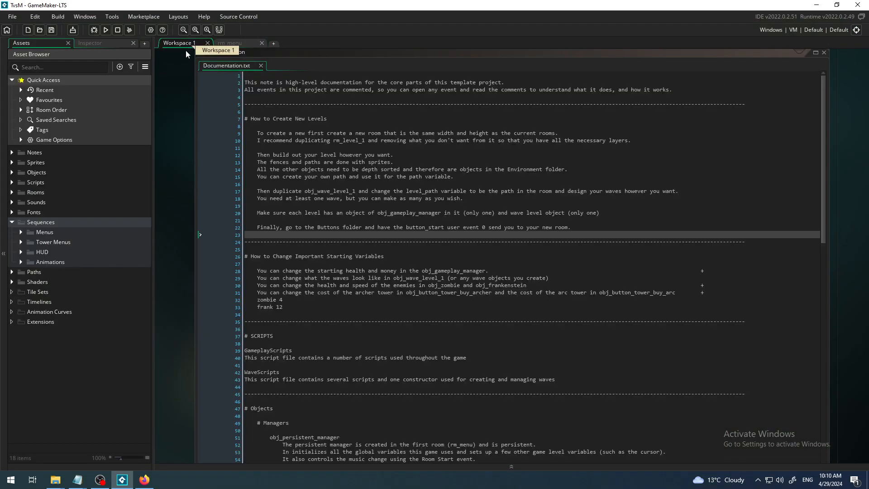
left_click(12, 80)
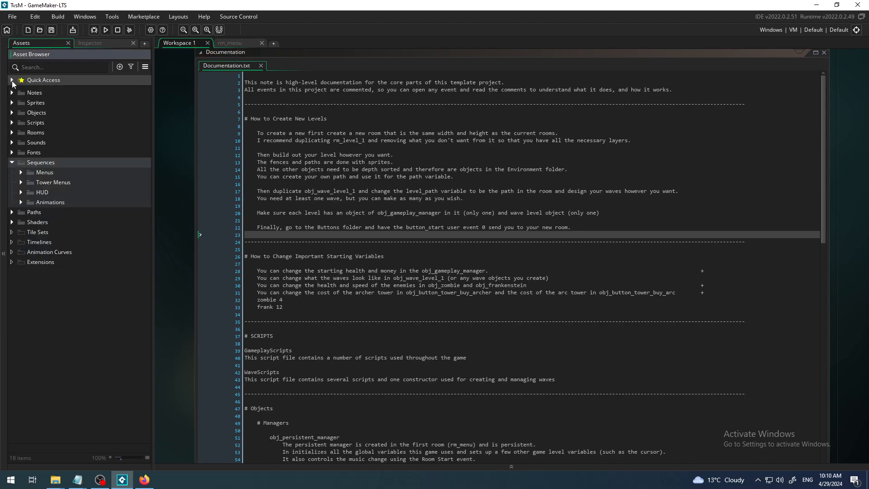
left_click(12, 162)
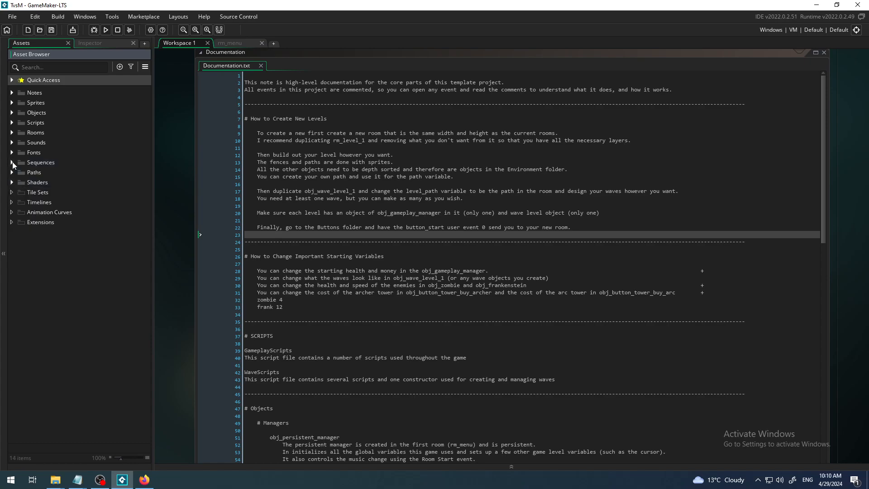
left_click(12, 113)
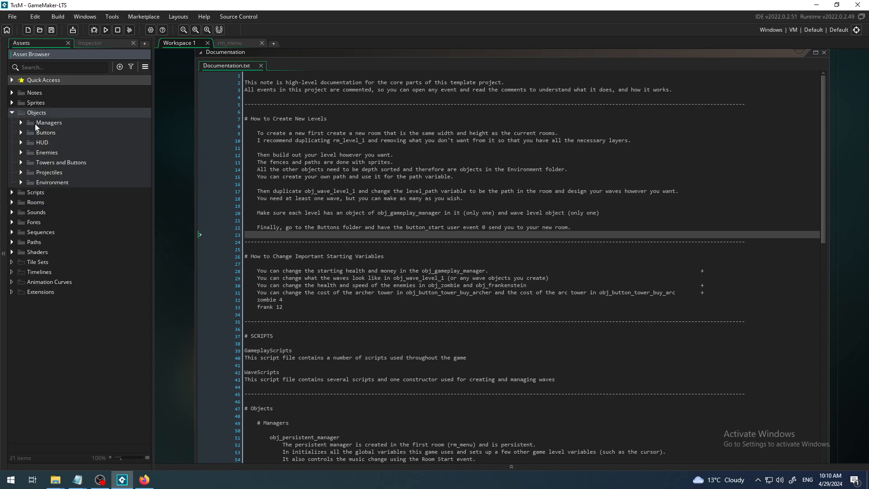
left_click(36, 115)
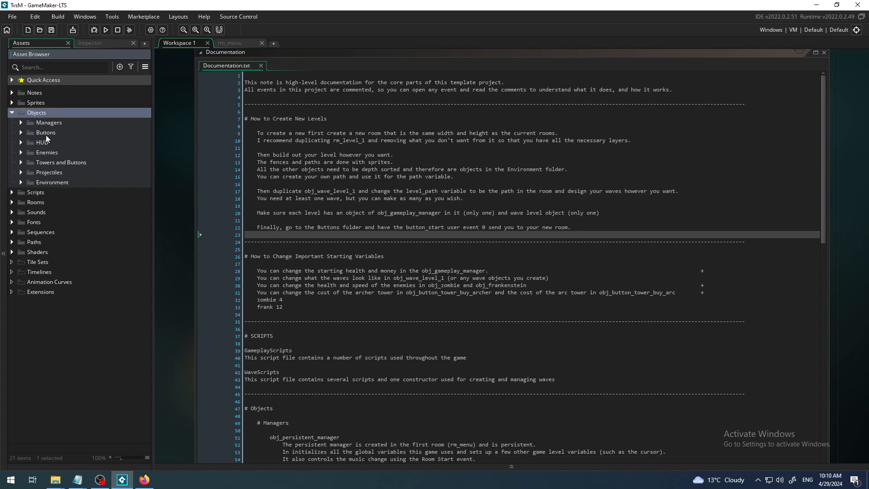
left_click(43, 132)
left_click(20, 132)
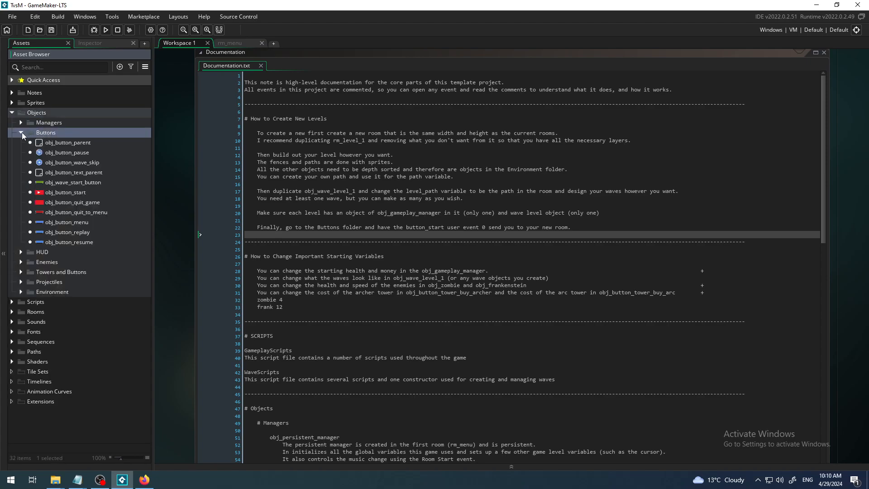
- Open the obj_button_start and obj_button_quit_game objects in the workspace and bring their editors into view
double_click(66, 194)
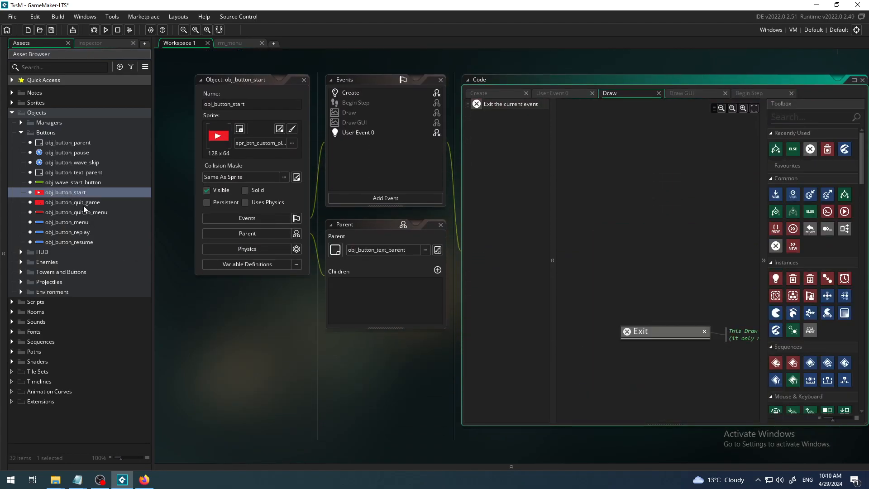
double_click(83, 203)
middle_click_drag(260, 347, 241, 478)
middle_click_drag(379, 149, 398, 380)
middle_click_drag(408, 121, 408, 148)
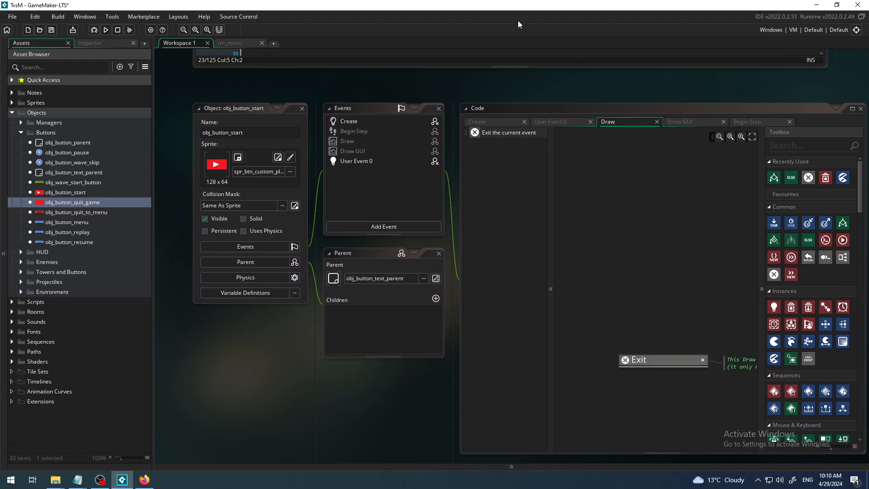
left_click(207, 31)
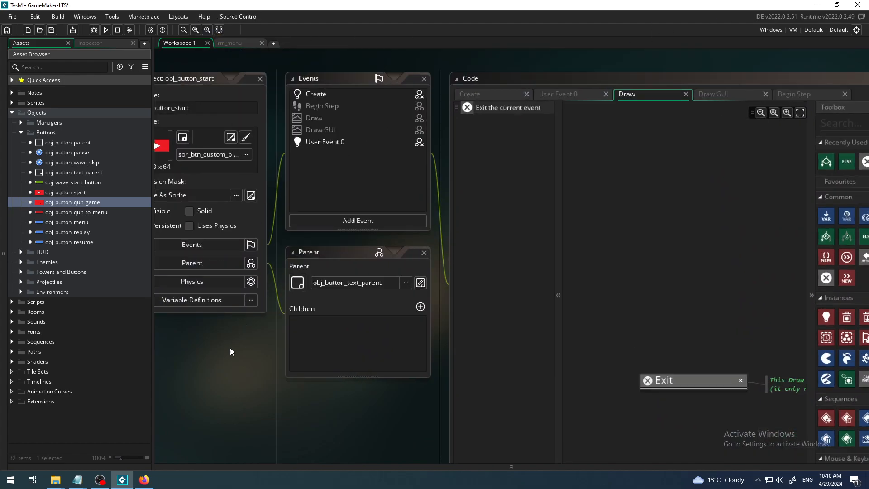
middle_click_drag(249, 361, 299, 417)
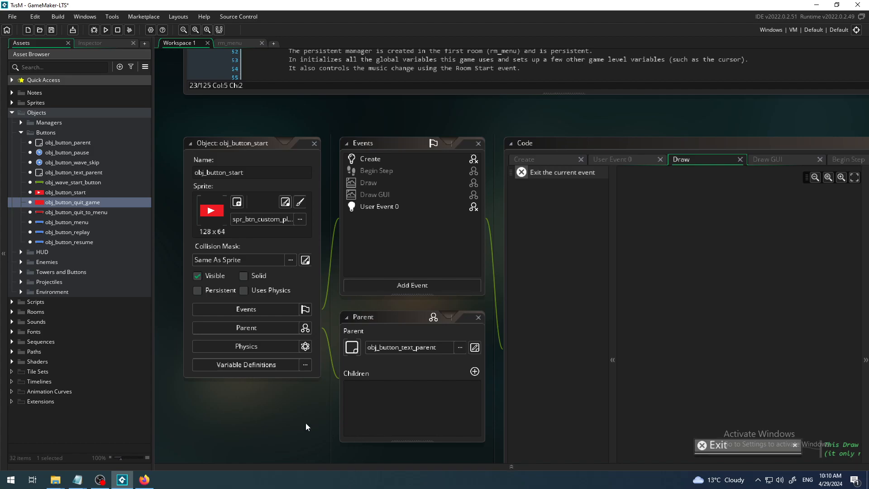
scroll(292, 405, "down", 1)
middle_click_drag(289, 399, 327, 196)
middle_click_drag(275, 284, 253, 105)
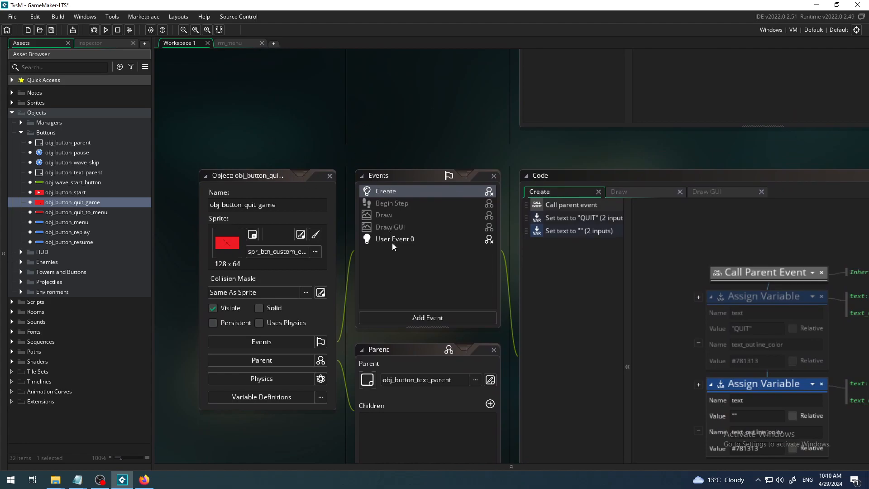
- Examine the Create event of obj_button_quit_game and the User Event 0 and Create events of obj_button_start, glancing back at rm_menu
middle_click_drag(442, 97, 308, 80)
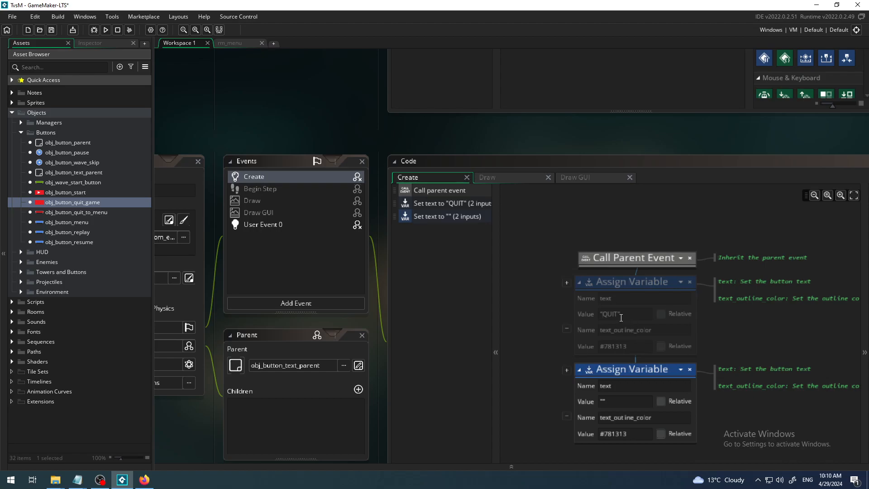
middle_click_drag(287, 119, 394, 347)
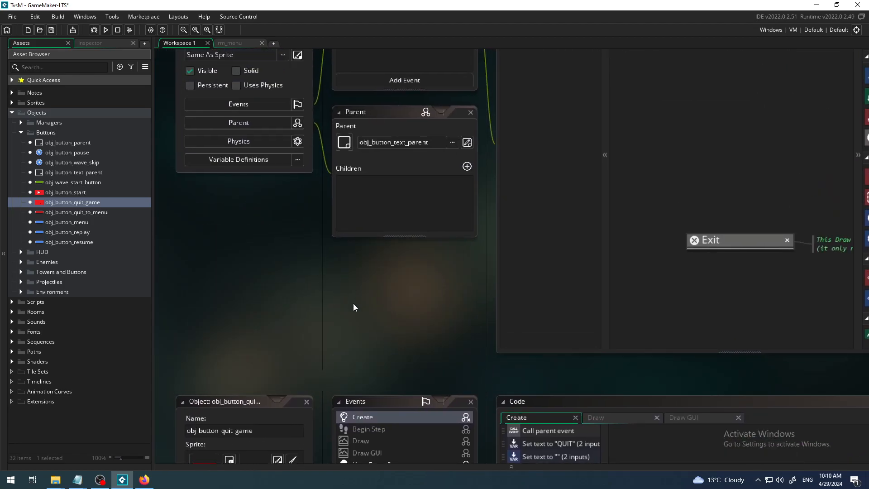
middle_click_drag(346, 295, 311, 204)
left_click(340, 323)
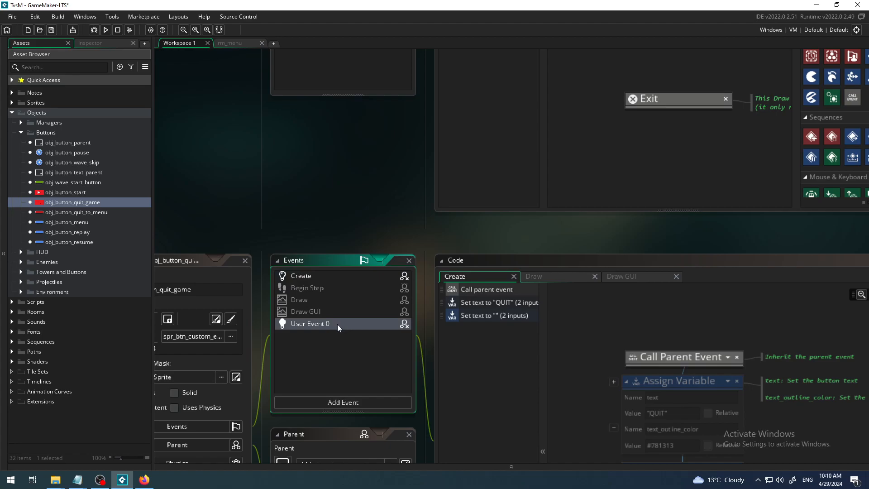
middle_click_drag(343, 182, 332, 453)
double_click(324, 164)
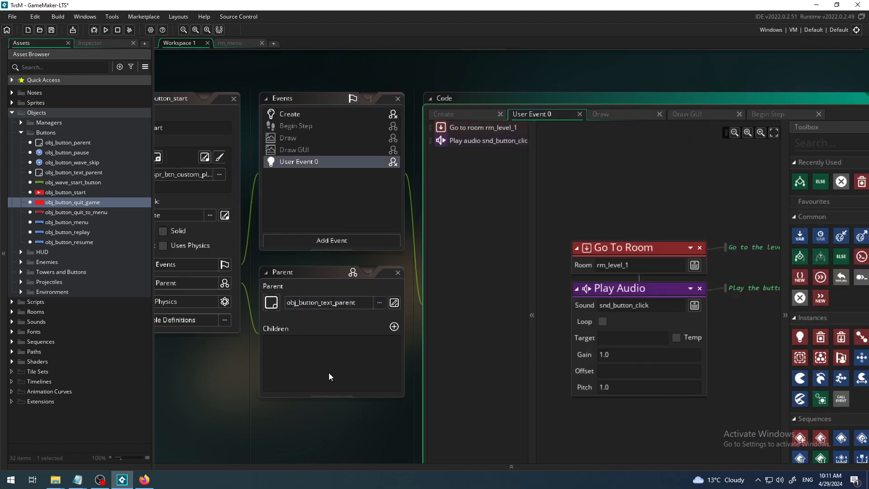
middle_click_drag(246, 403, 289, 401)
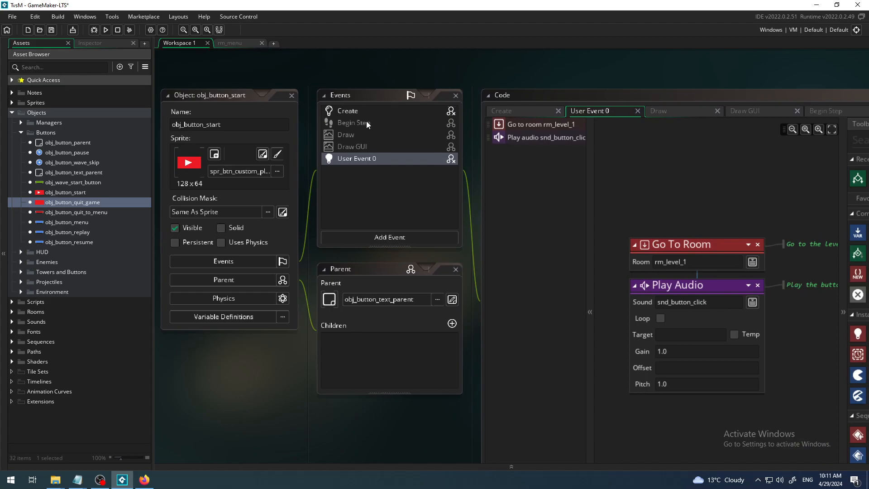
left_click(353, 113)
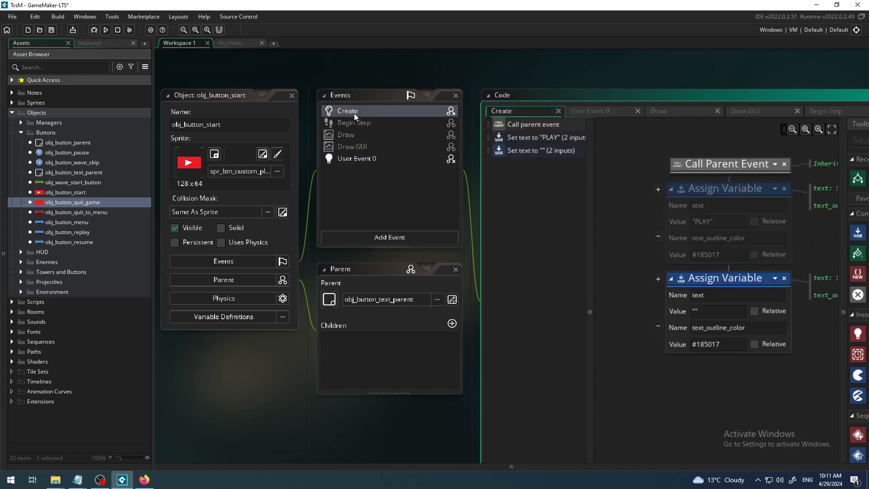
left_click(238, 43)
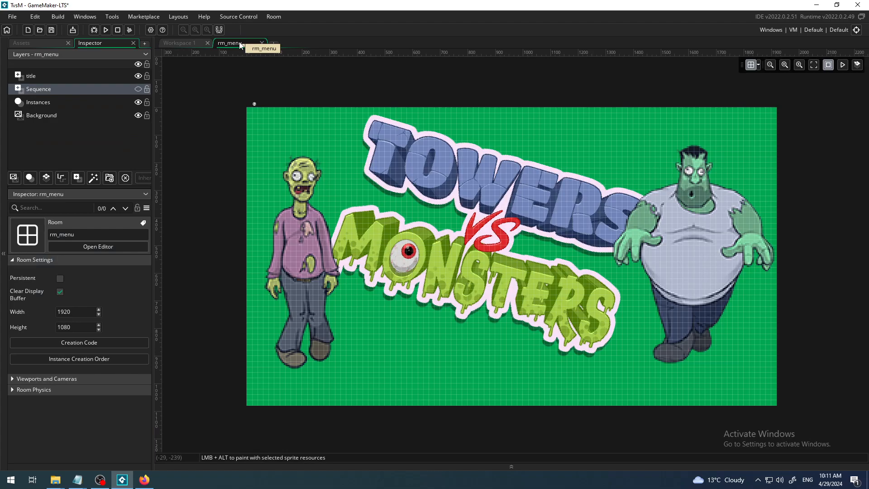
left_click(187, 43)
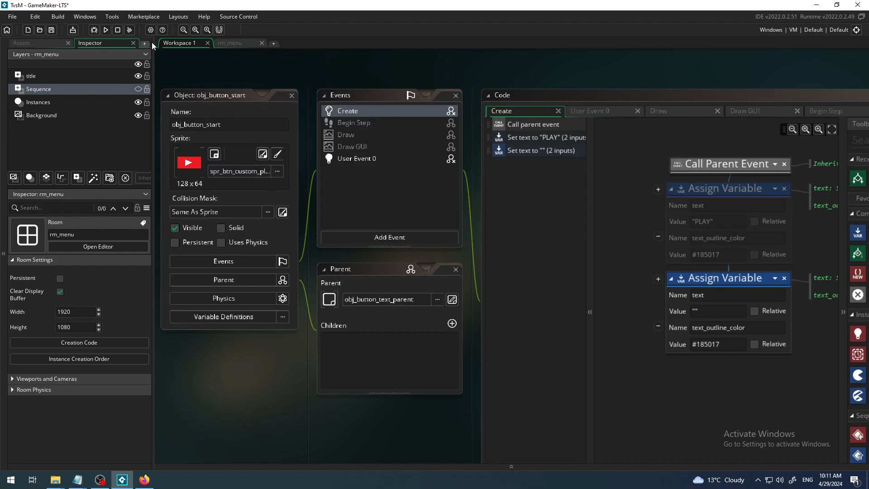
- Examine the User Event 0, Draw and Draw GUI events of obj_button_start, and close its editor
left_click(183, 29)
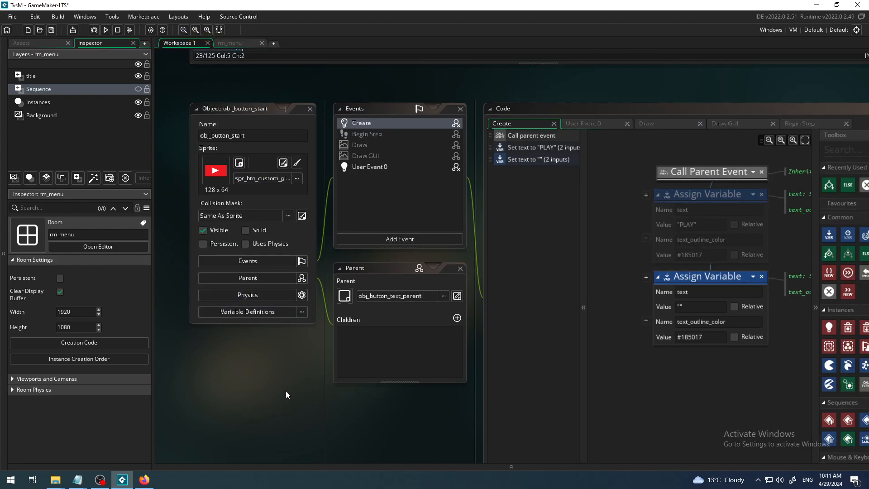
middle_click_drag(272, 389, 259, 361)
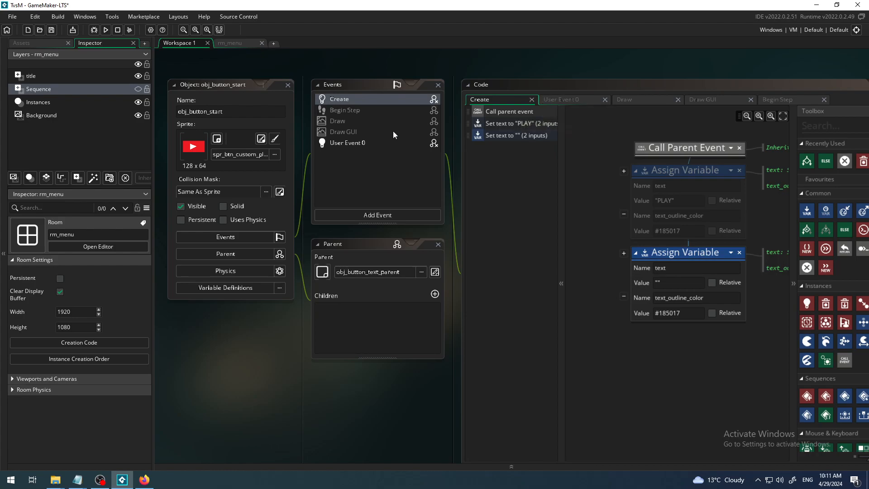
left_click(571, 100)
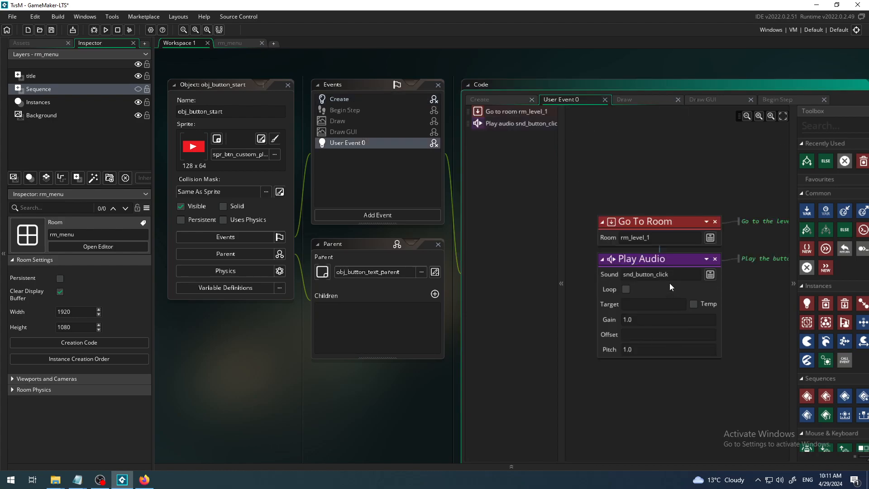
left_click(634, 99)
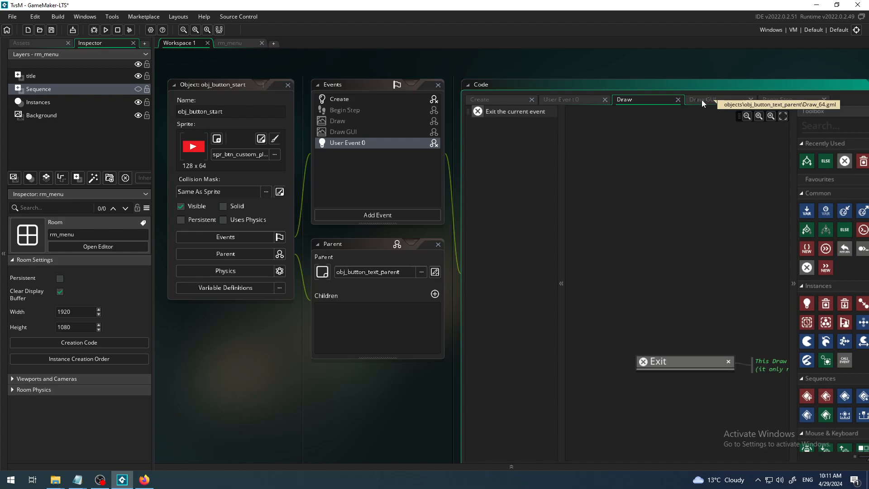
left_click(702, 100)
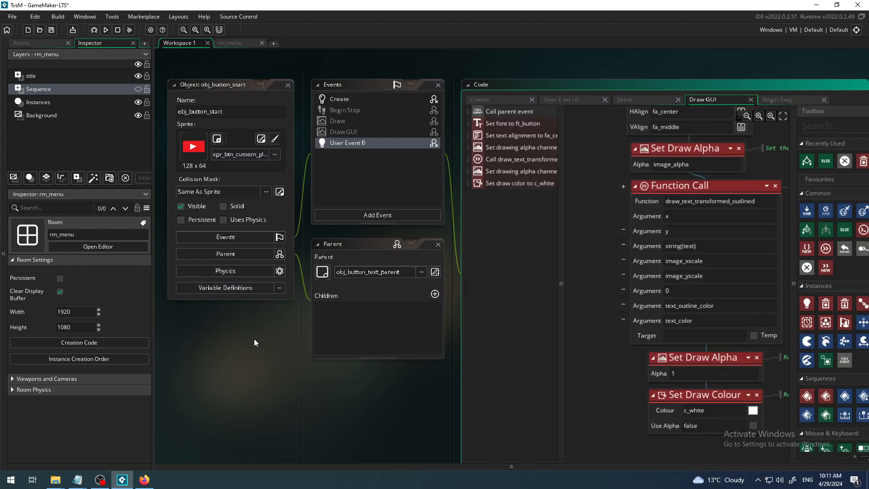
middle_click_drag(254, 338, 299, 381)
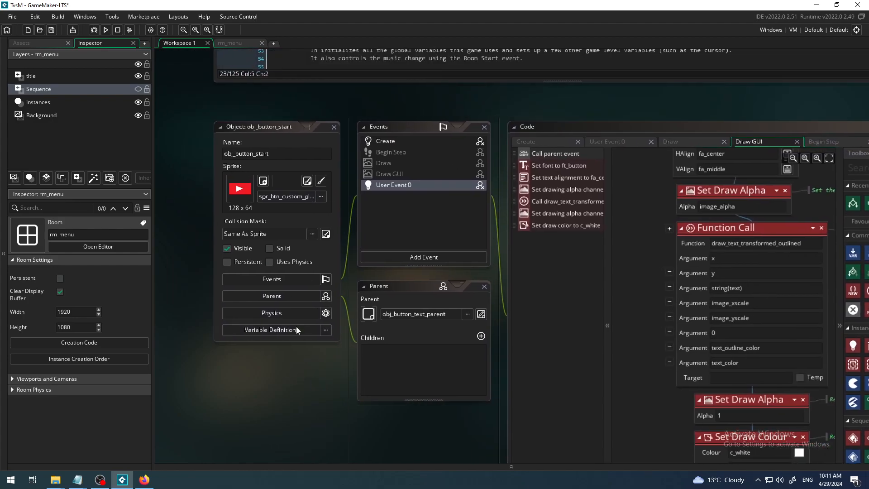
left_click(334, 128)
left_click(345, 298)
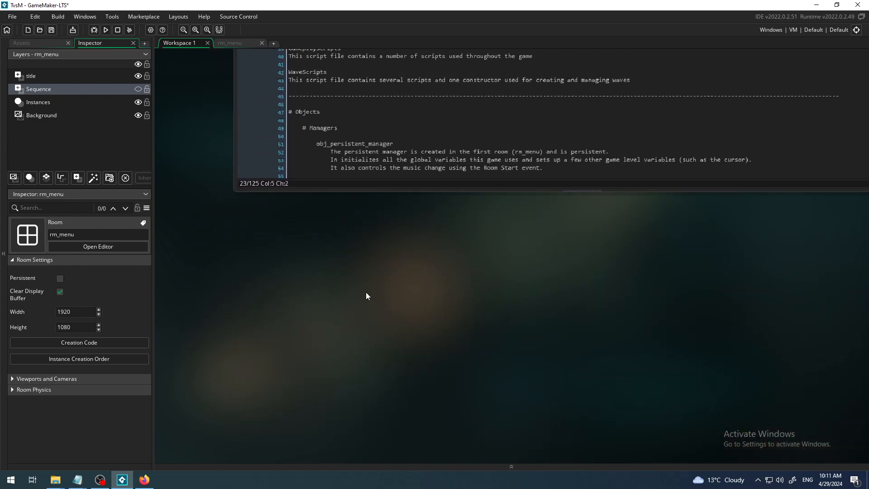
- Create a new object named obj_button_start_custom in the Buttons folder of the project assets
middle_click_drag(366, 288, 358, 321)
left_click(40, 44)
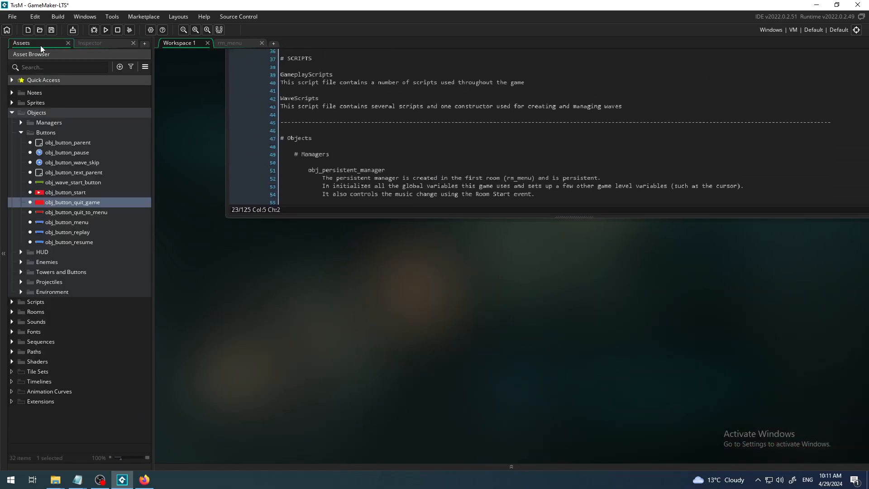
left_click(36, 132)
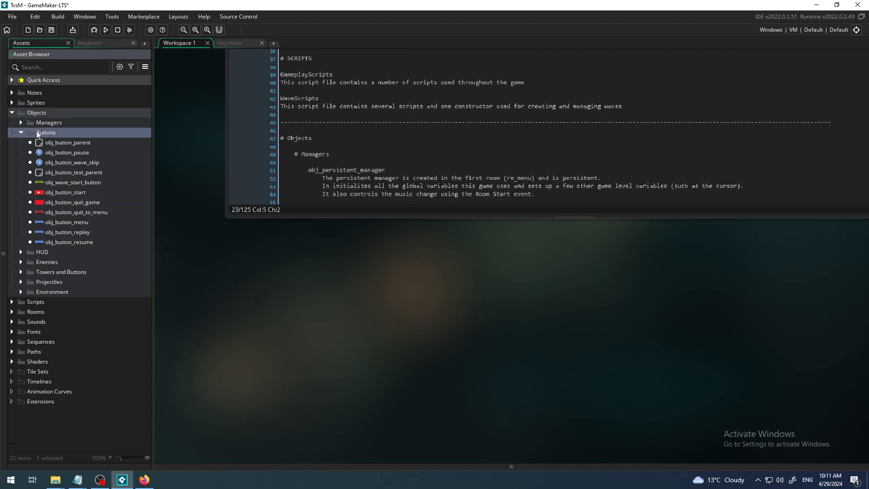
right_click(36, 132)
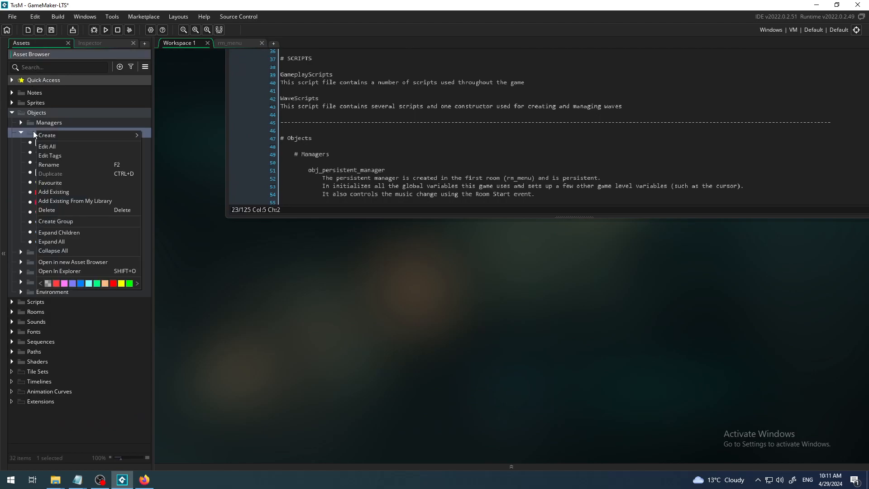
left_click(212, 260)
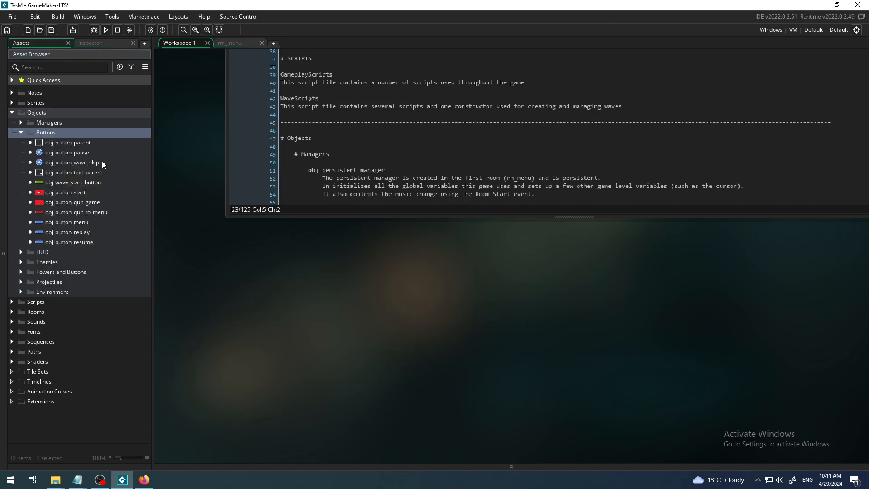
right_click(60, 134)
mouse_move(111, 140)
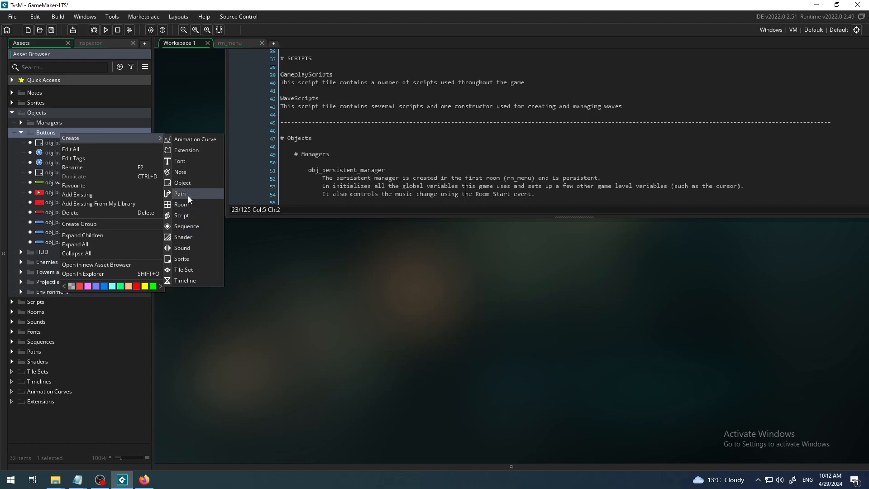
left_click(190, 184)
type("ob")
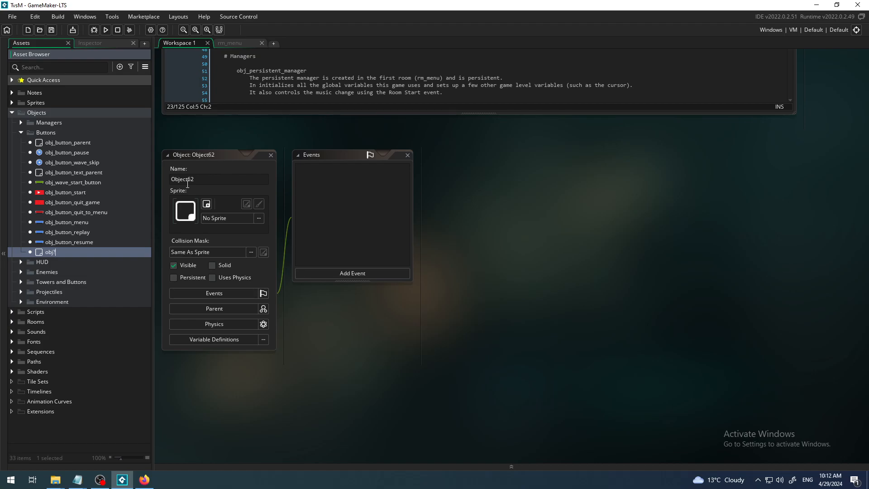
type("j_button_start_custom")
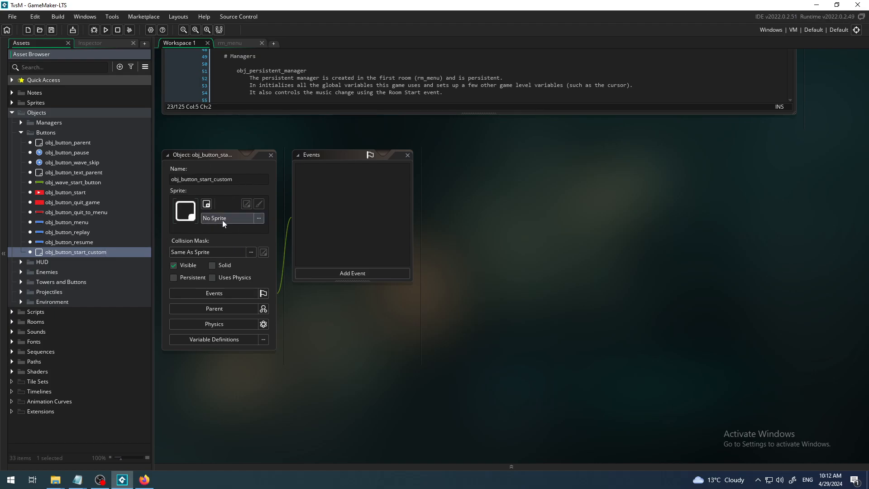
- Assign the spr_btn_custom_play sprite from the Sprites folder to obj_button_start_custom
left_click(236, 219)
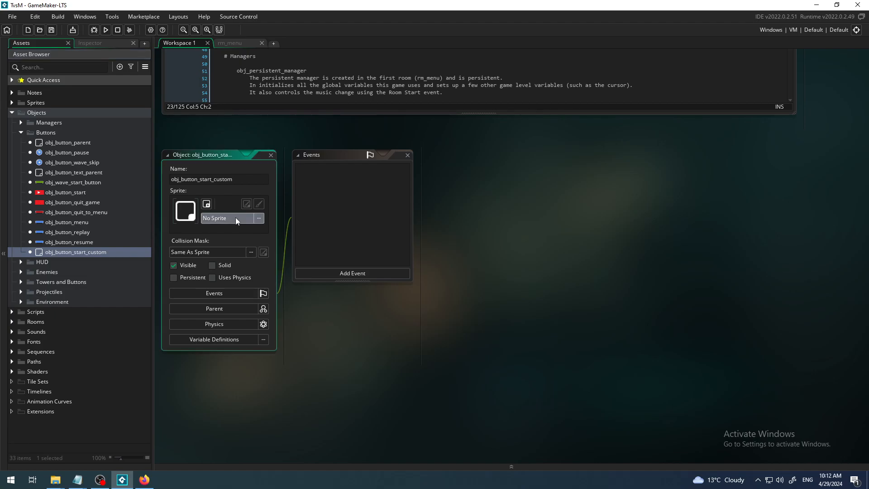
left_click_drag(354, 227, 311, 203)
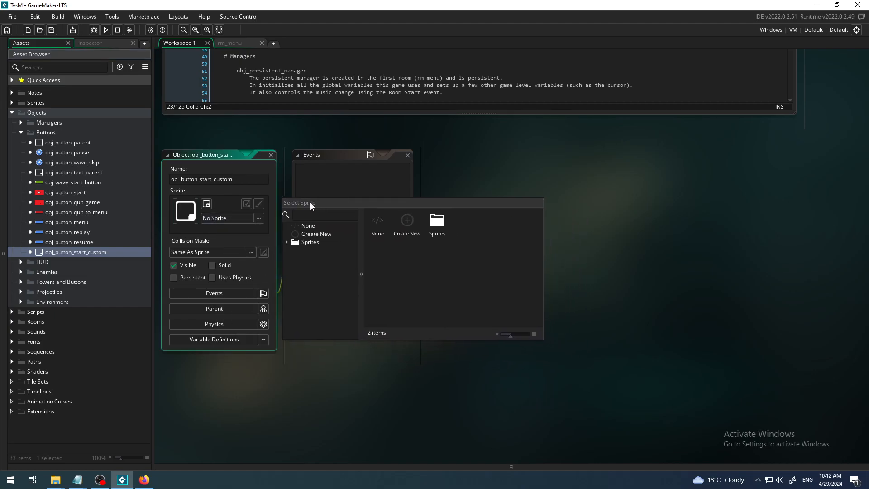
double_click(437, 228)
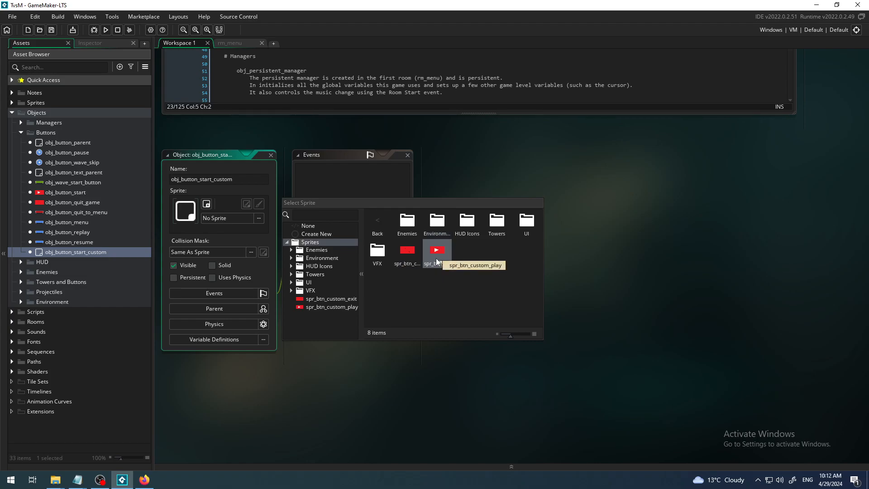
left_click(437, 258)
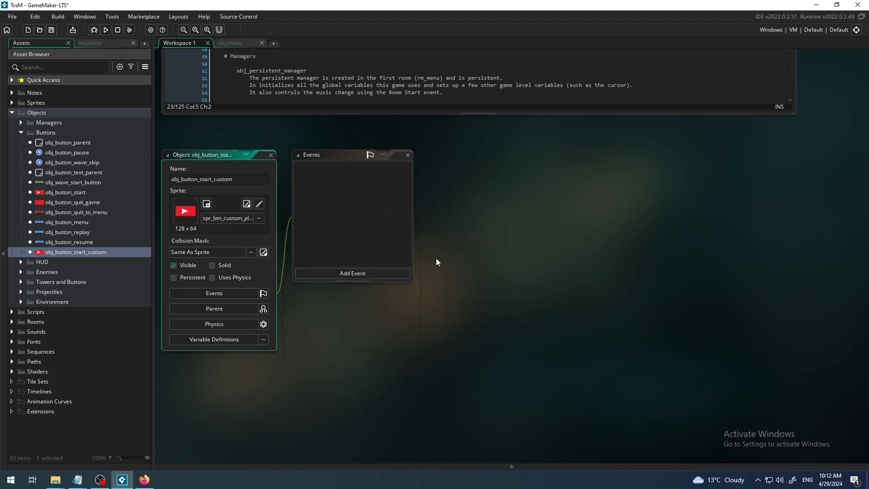
- Reopen obj_button_start and examine the actions in its Create and User Event 0 events
middle_click_drag(363, 273, 506, 236)
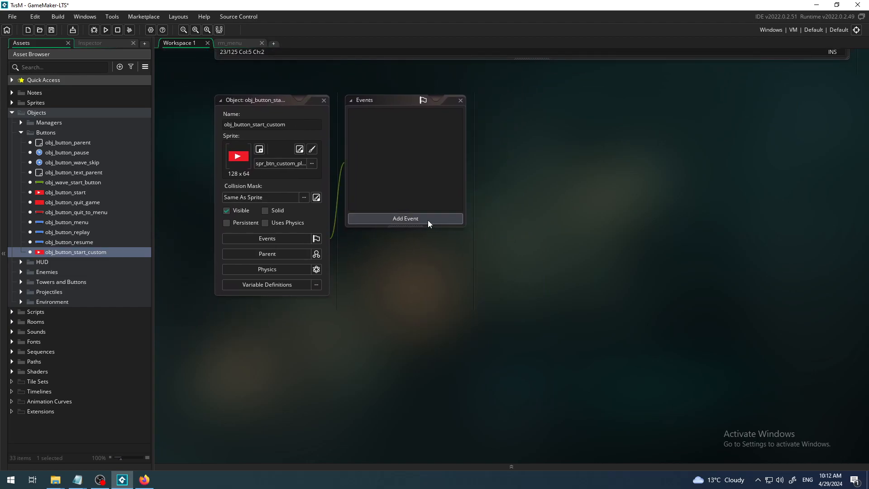
double_click(58, 192)
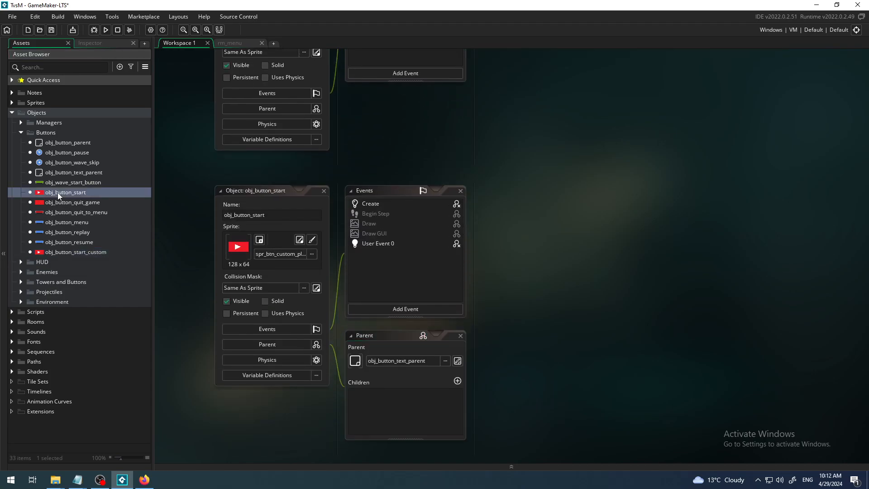
middle_click_drag(357, 330, 346, 375)
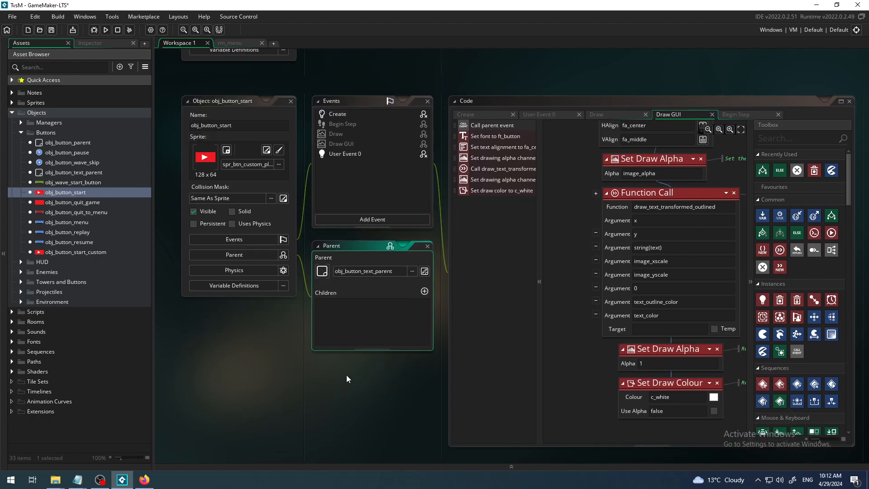
left_click(483, 114)
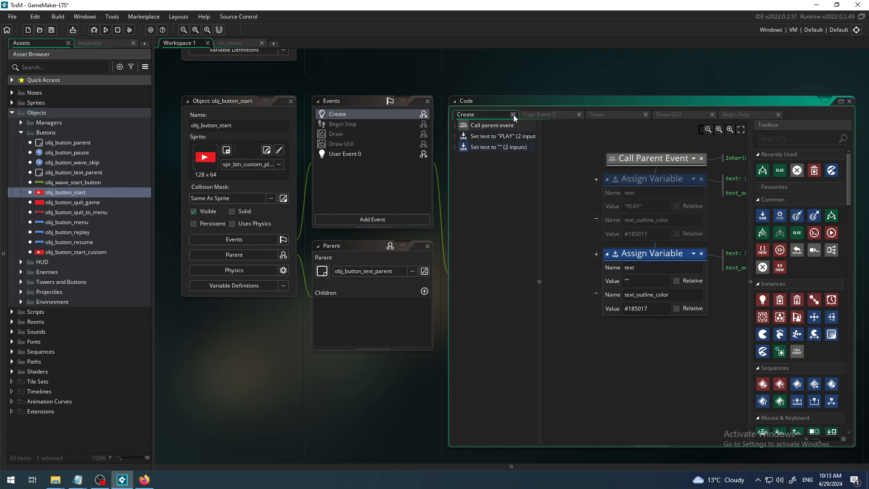
left_click(534, 113)
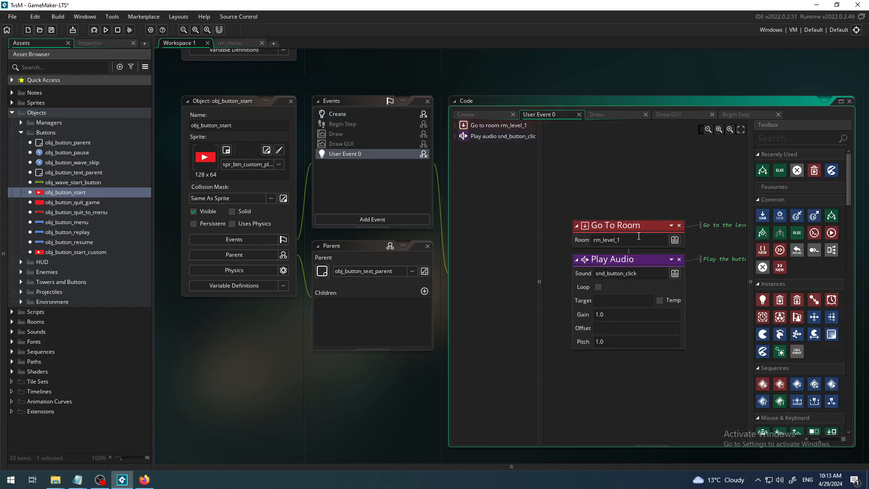
- Add a Left Pressed mouse event to obj_button_start_custom
middle_click_drag(294, 334, 340, 429)
middle_click_drag(525, 116, 537, 304)
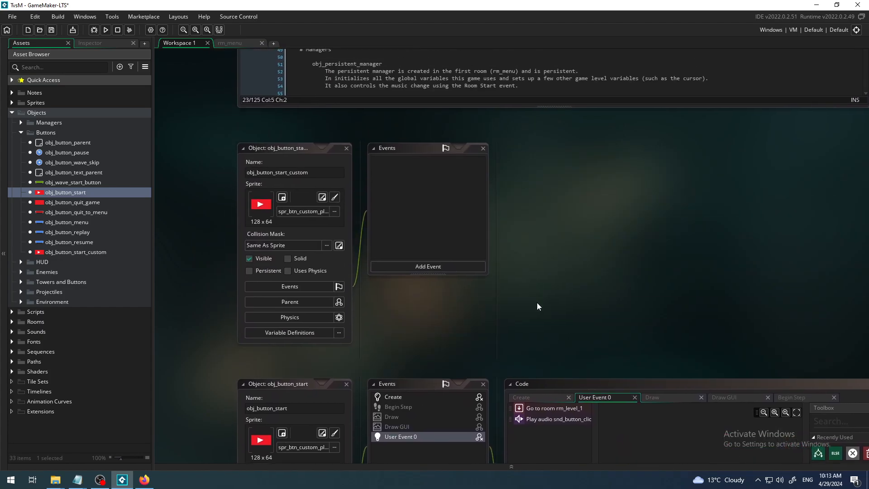
left_click(429, 267)
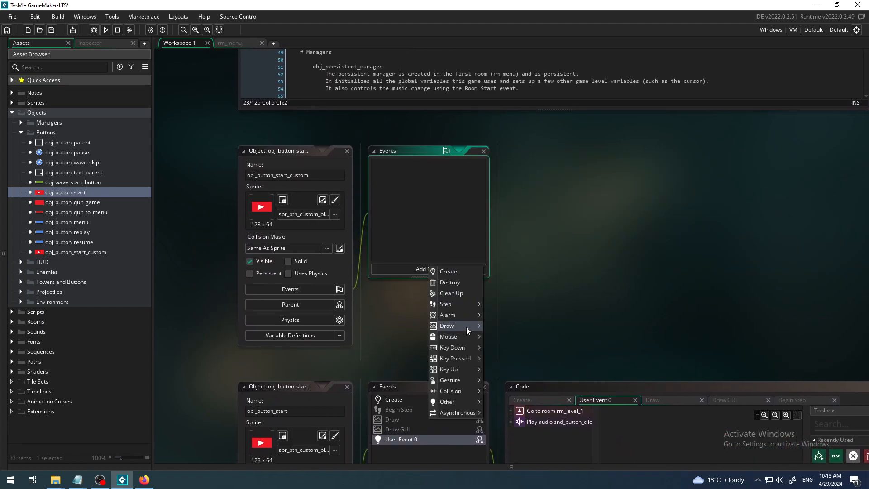
mouse_move(458, 336)
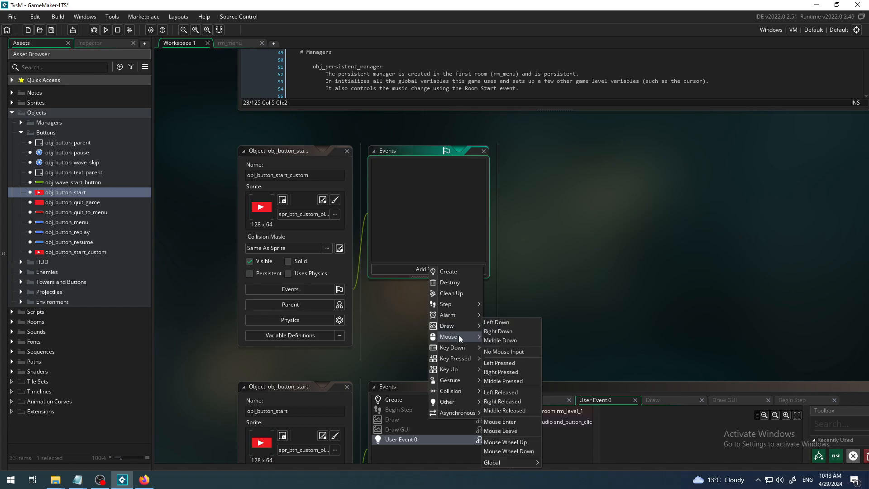
left_click(514, 364)
- Copy the Go To Room action for rm_level_1 from obj_button_start's User Event 0 into obj_button_start_custom's Left Pressed event
middle_click_drag(426, 329, 399, 104)
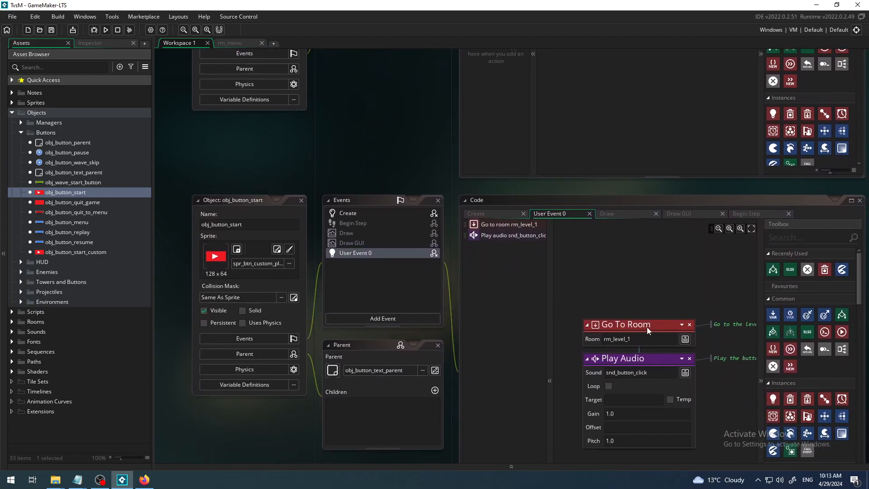
middle_click_drag(374, 128, 313, 262)
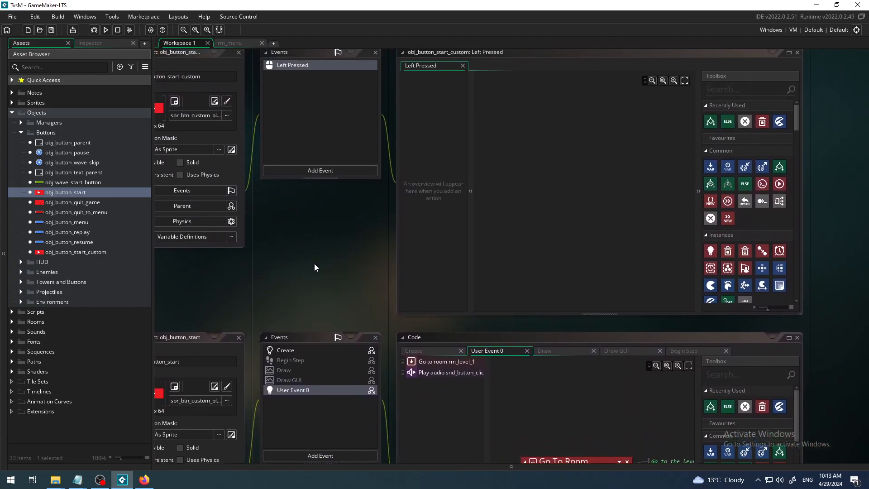
mouse_move(796, 116)
left_mouse_down()
mouse_move(808, 205)
mouse_move(810, 108)
left_mouse_up()
middle_click_drag(280, 306, 295, 129)
left_click(582, 292)
right_click(581, 290)
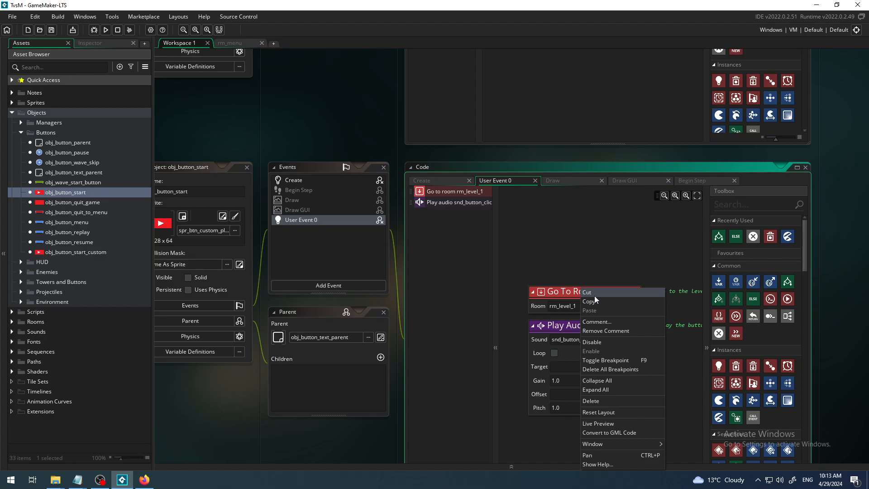
left_click(599, 299)
middle_click_drag(339, 146, 360, 365)
left_click(592, 203)
right_click(591, 200)
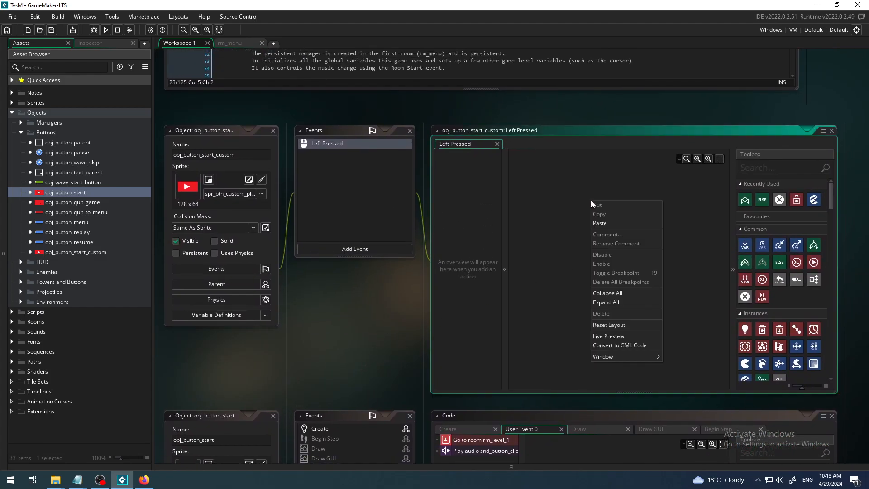
left_click(616, 222)
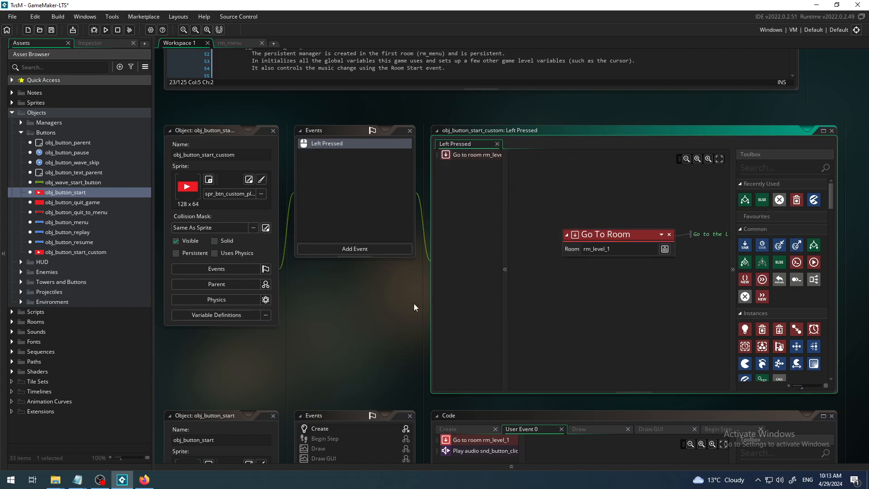
middle_click_drag(419, 303, 364, 301)
left_click(688, 281)
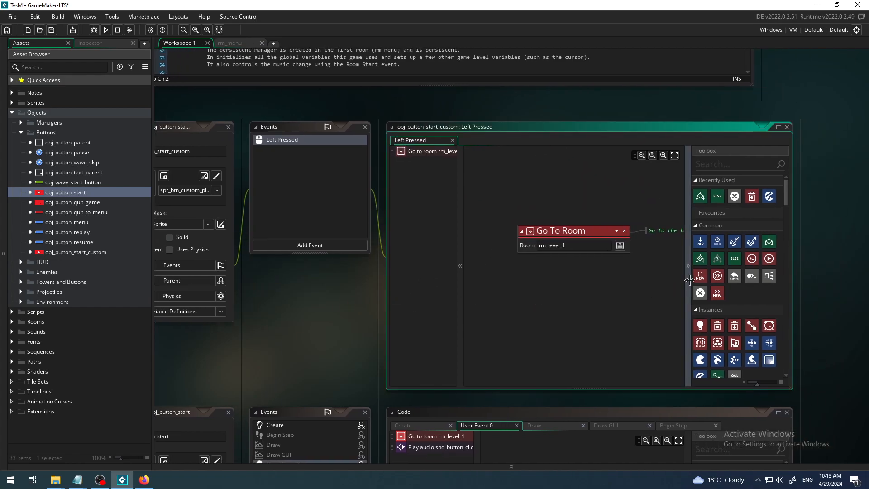
left_click(786, 269)
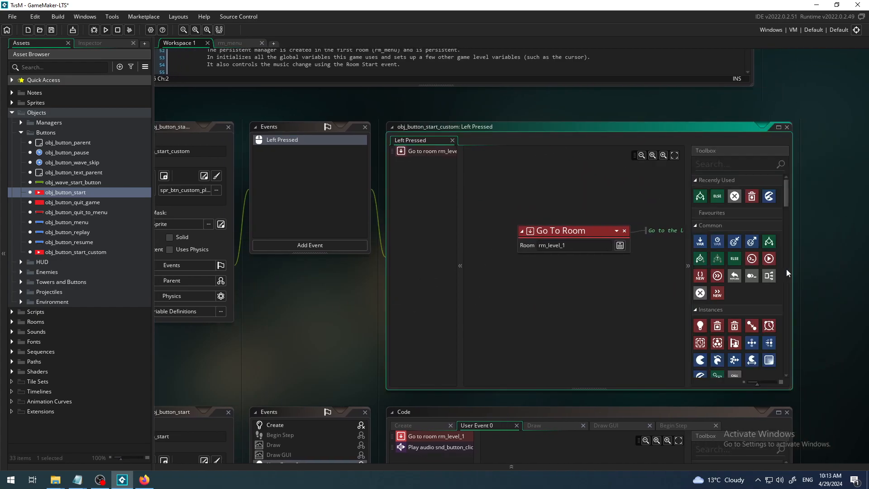
middle_click_drag(278, 312, 366, 331)
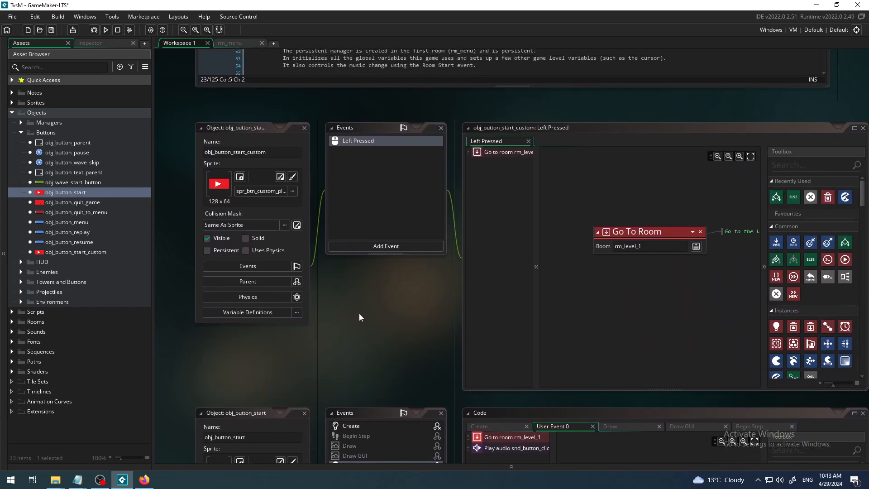
- Place an obj_button_start_custom instance on the Instances layer of rm_menu, in the green area below the title
left_click(228, 43)
left_click(34, 44)
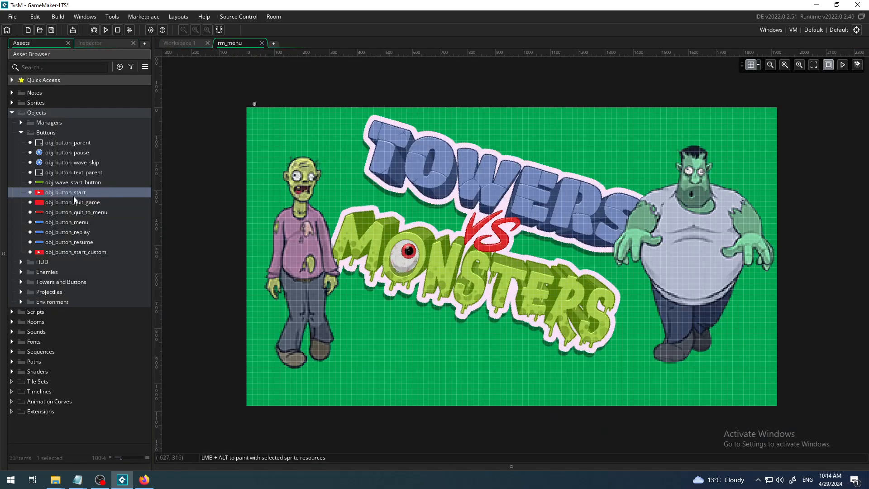
left_click(68, 251)
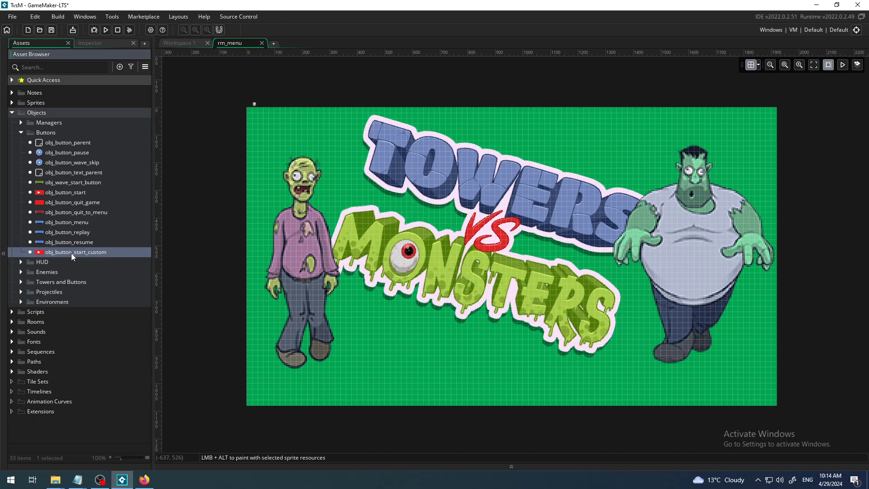
mouse_move(74, 253)
left_mouse_down()
mouse_move(75, 264)
mouse_move(67, 253)
left_mouse_up()
left_click(100, 43)
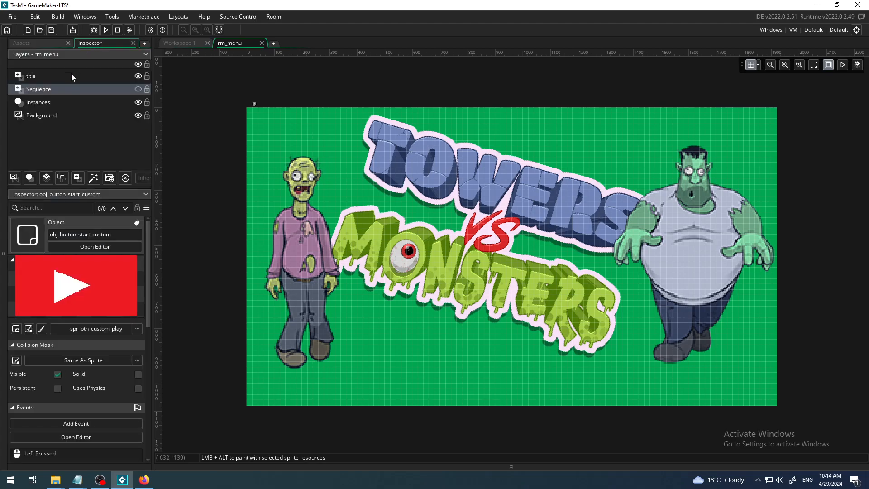
left_click(58, 102)
left_click(36, 43)
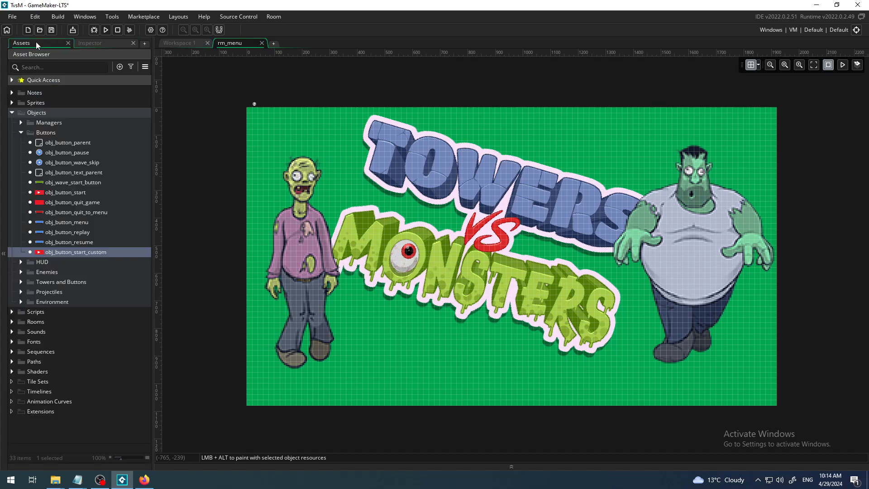
left_click_drag(66, 252, 403, 351)
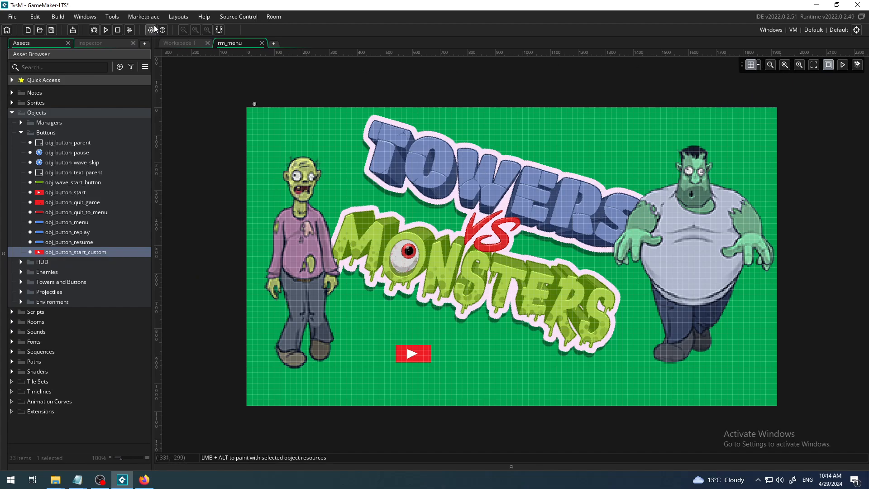
- Run the game, test the custom play button and start the first wave, closing the game and the output log when done
left_click(106, 29)
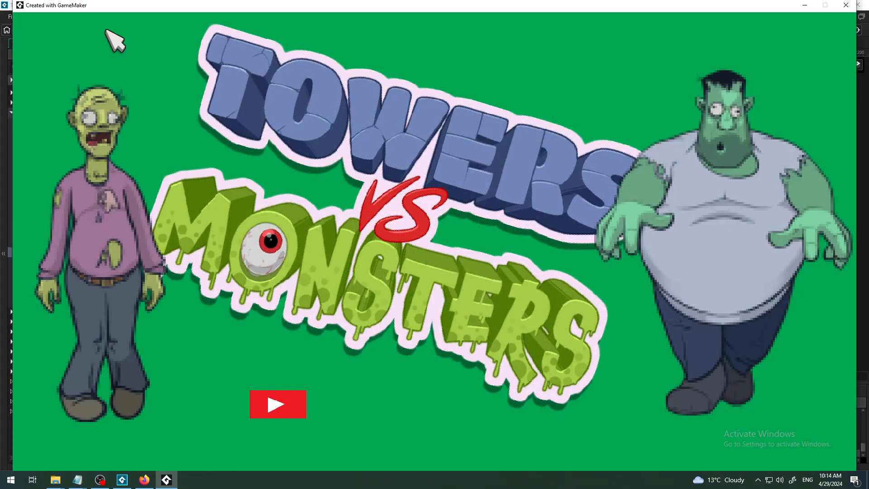
left_click(269, 403)
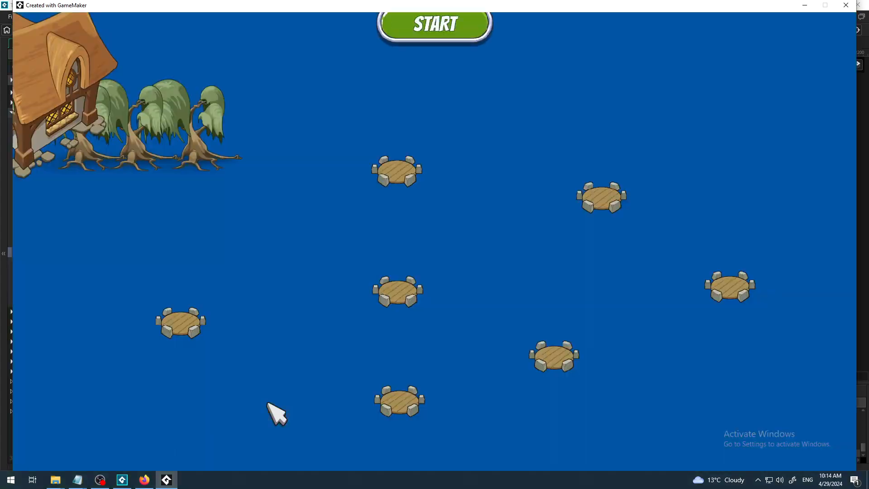
left_click(456, 53)
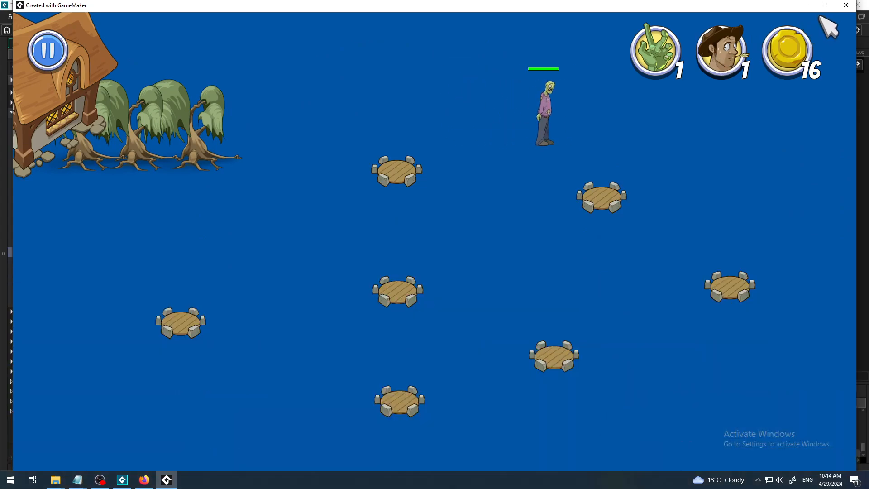
left_click(848, 6)
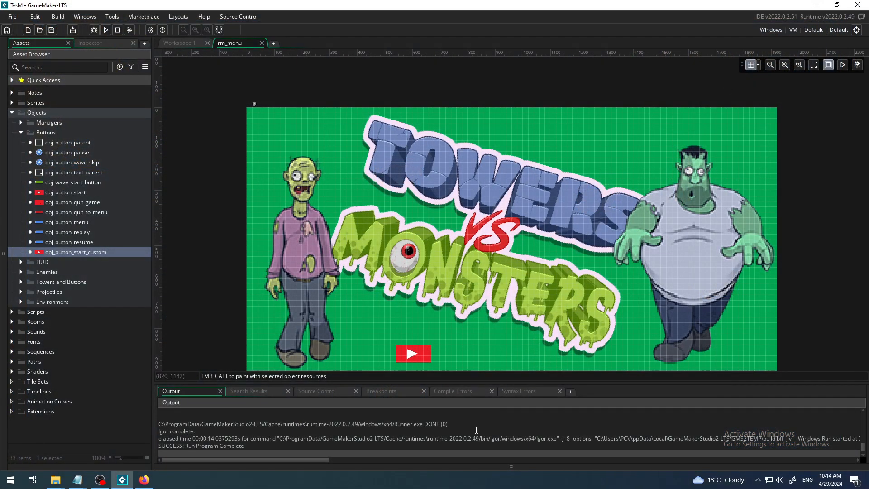
left_click(481, 466)
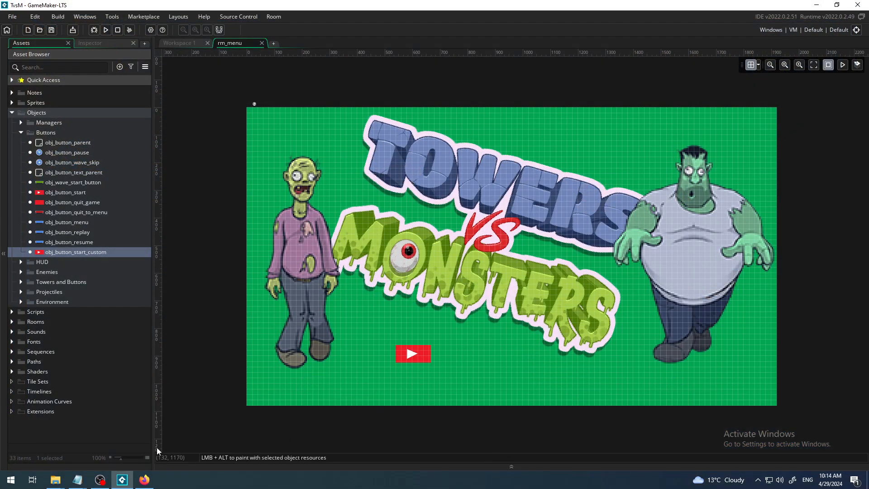
left_click(102, 481)
mouse_move(127, 482)
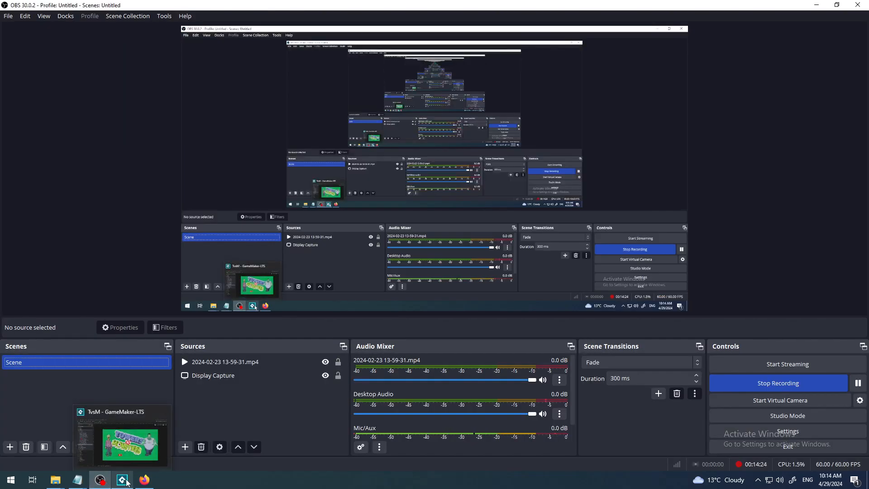
left_click(127, 482)
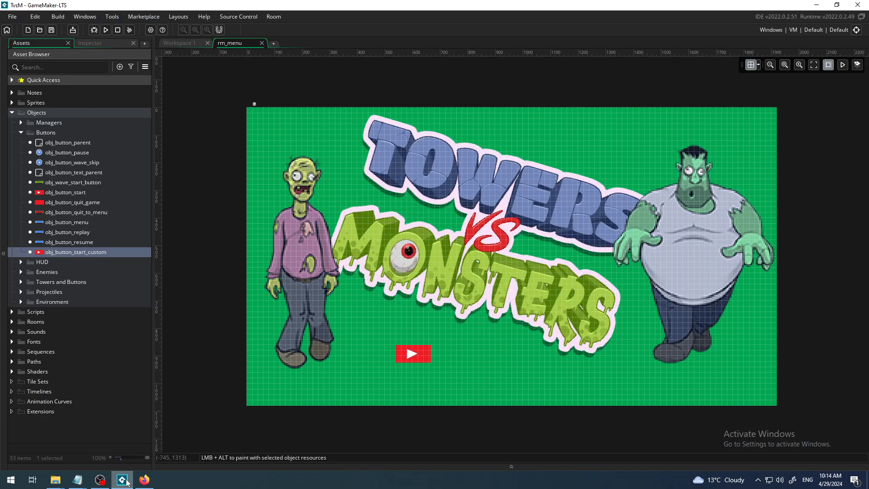
- Try the play button instance near the room's lower-left corner and above the title at (1300, 80)
left_click(813, 67)
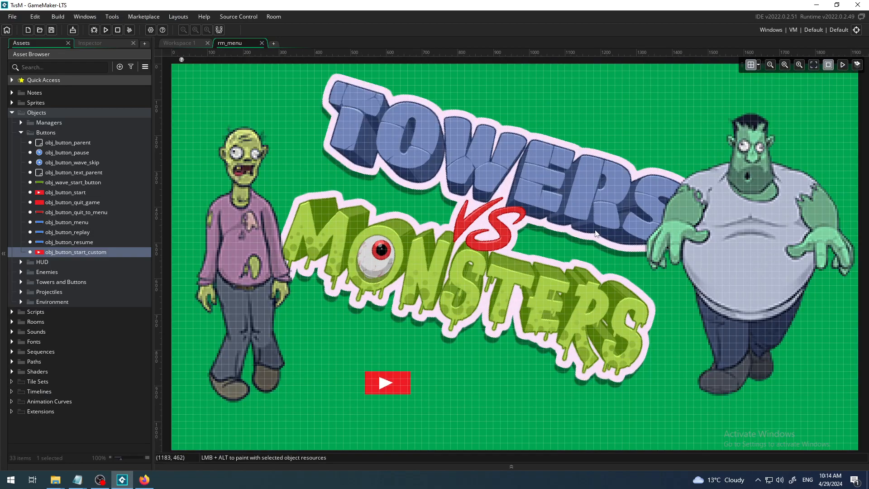
left_click_drag(393, 383, 248, 428)
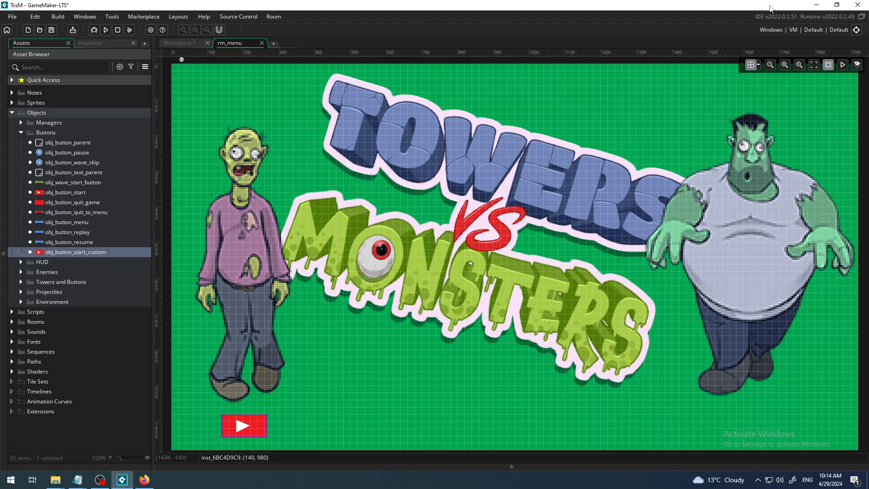
left_click(770, 65)
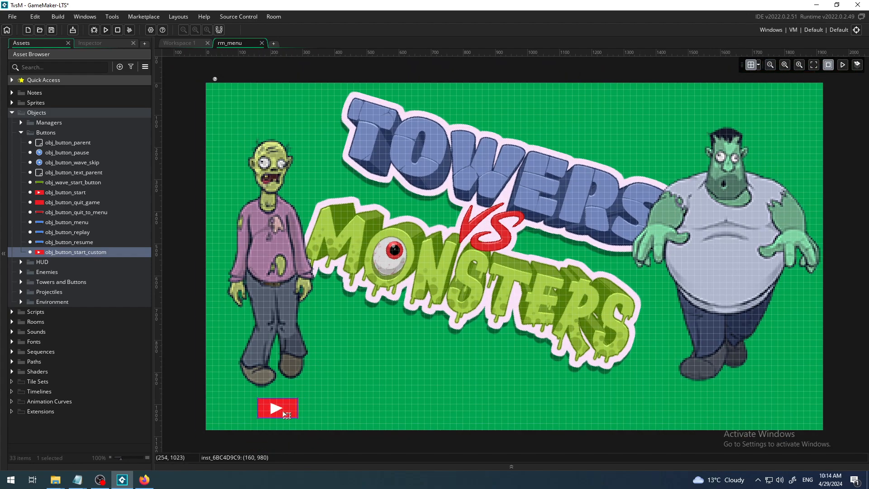
left_click_drag(282, 415, 651, 130)
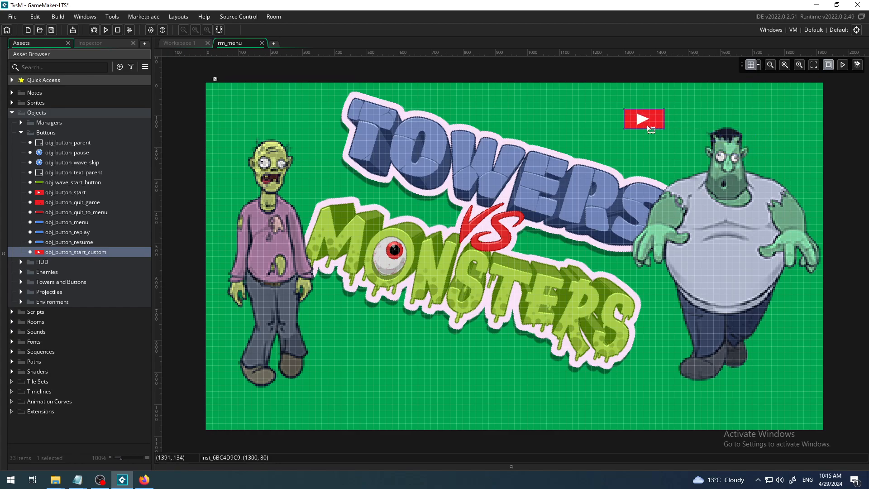
- Reorder the title layer beneath the Instances layer and move the play button instance below the title to (512, 864)
left_click(97, 44)
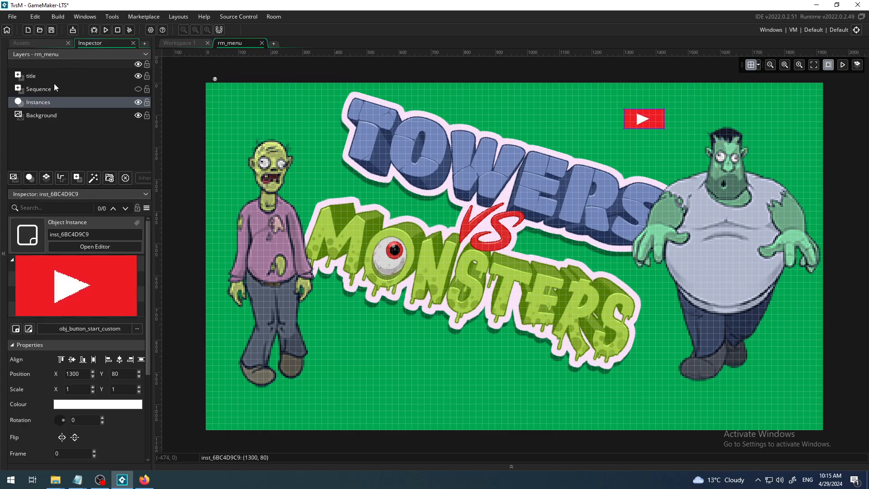
left_click(138, 76)
left_click(137, 76)
left_click(110, 78)
left_click_drag(100, 74, 104, 113)
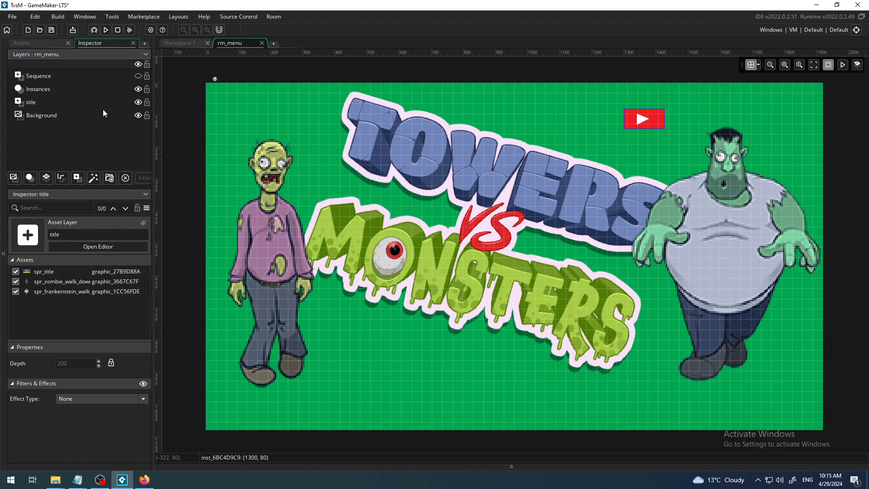
left_click_drag(658, 126, 409, 374)
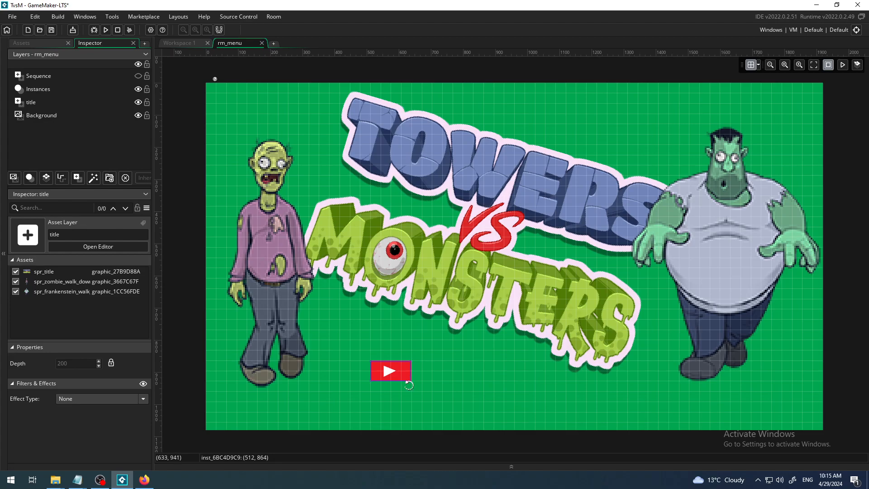
- Try to enlarge the play button instance and undo the resizing and repositioning
mouse_move(412, 381)
left_mouse_down()
mouse_move(437, 407)
mouse_move(521, 413)
mouse_move(515, 393)
mouse_move(428, 377)
left_mouse_up()
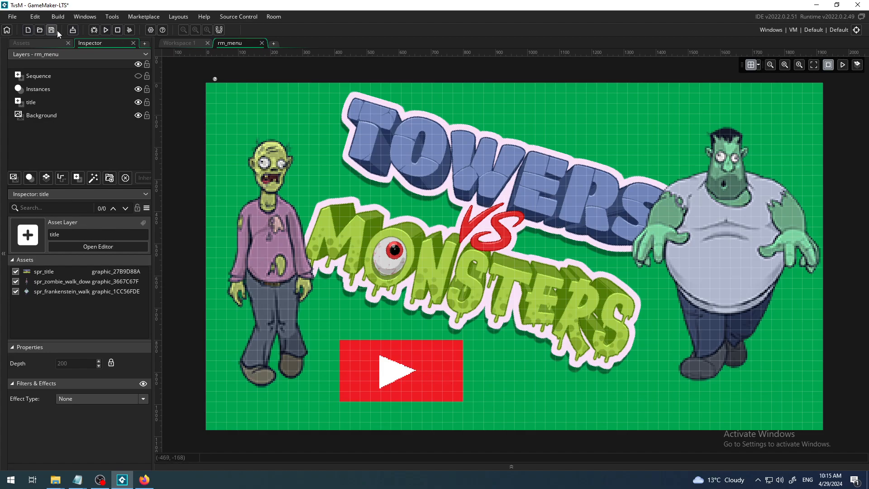
left_click(39, 20)
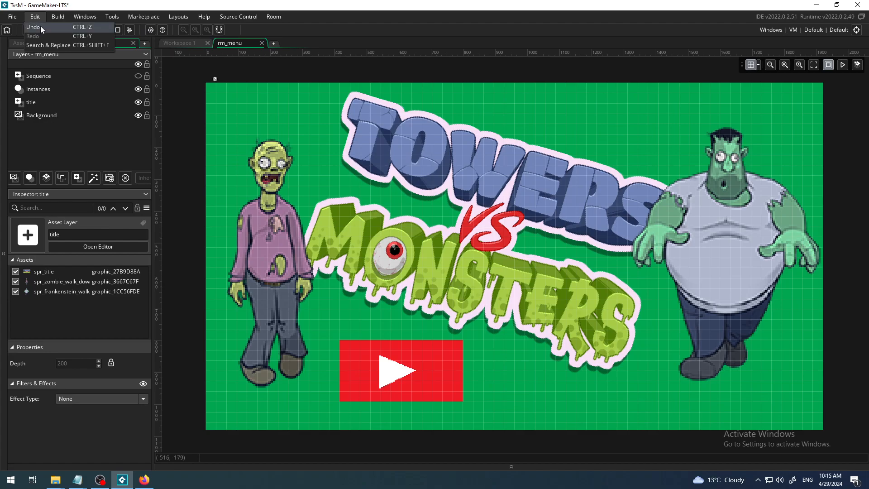
left_click(40, 27)
left_click(41, 19)
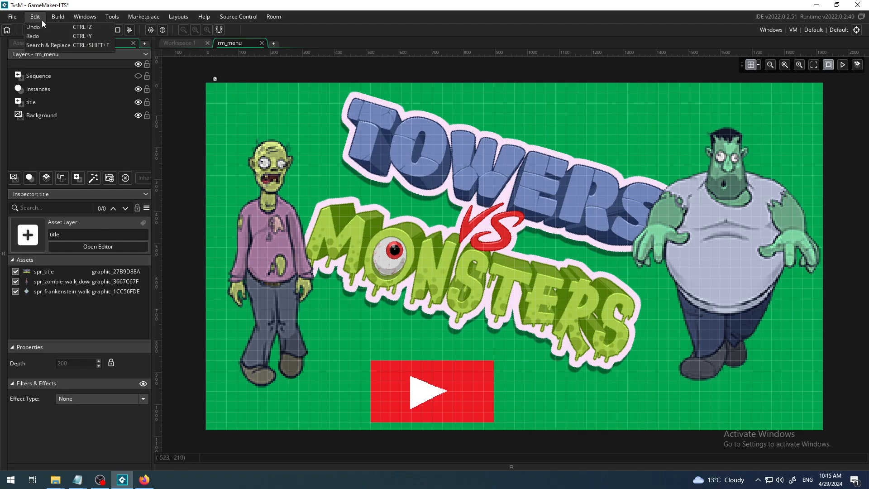
left_click(45, 23)
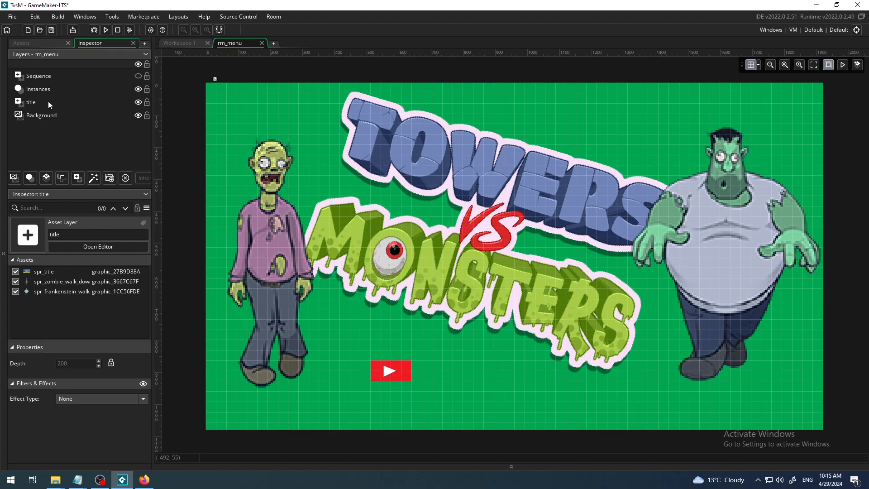
- With the Instances layer active, scale the play button instance to 1.9375 in X and Y, positioned at (460, 840)
left_click(53, 88)
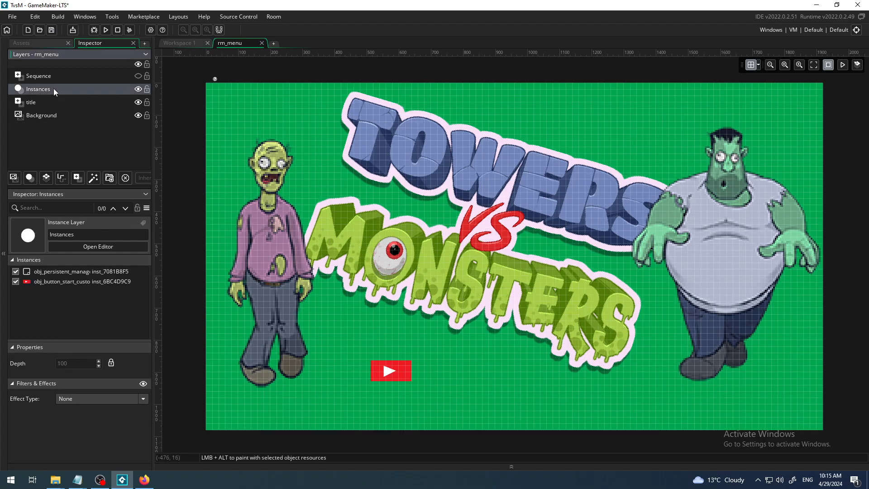
left_click(402, 378)
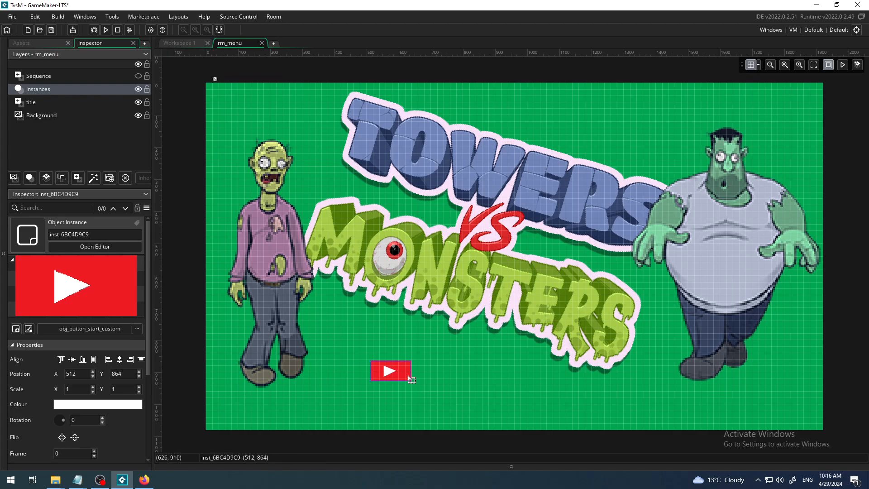
mouse_move(412, 382)
left_mouse_down()
mouse_move(453, 406)
mouse_move(423, 379)
mouse_move(424, 388)
left_mouse_up()
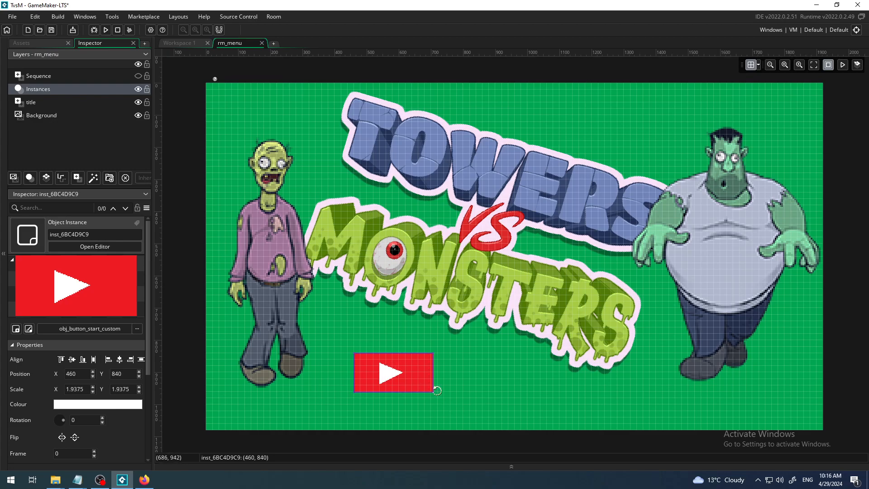
- Run the game to test the enlarged play button, and close the game and the output log
left_click(107, 31)
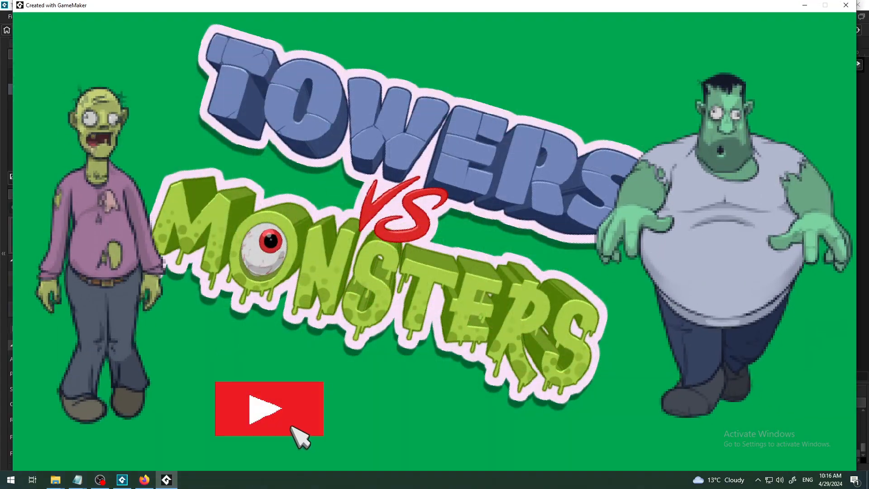
left_click(294, 427)
left_click(845, 5)
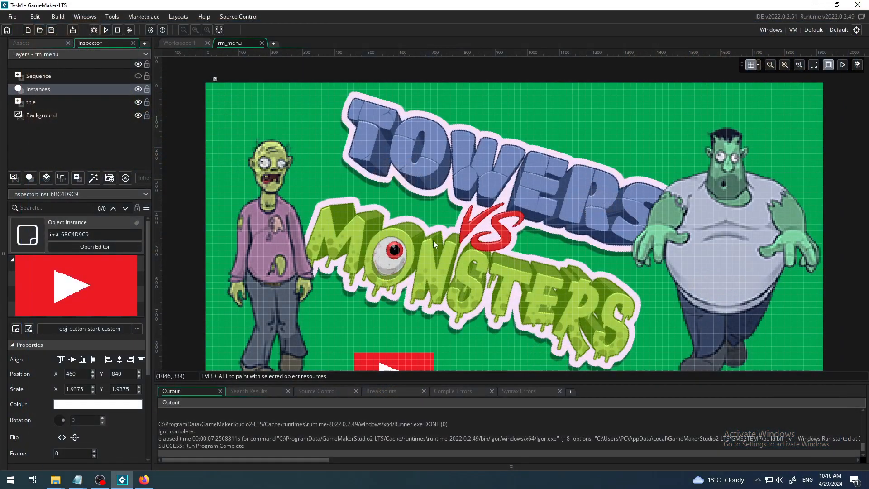
left_click(498, 466)
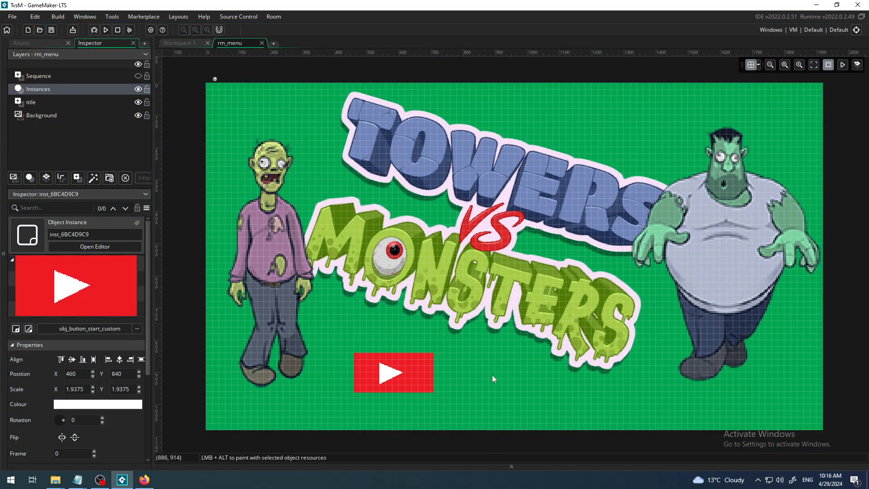
- Open obj_button_quit_game in Workspace 1 and examine the actions in its User Event 0
left_click(37, 44)
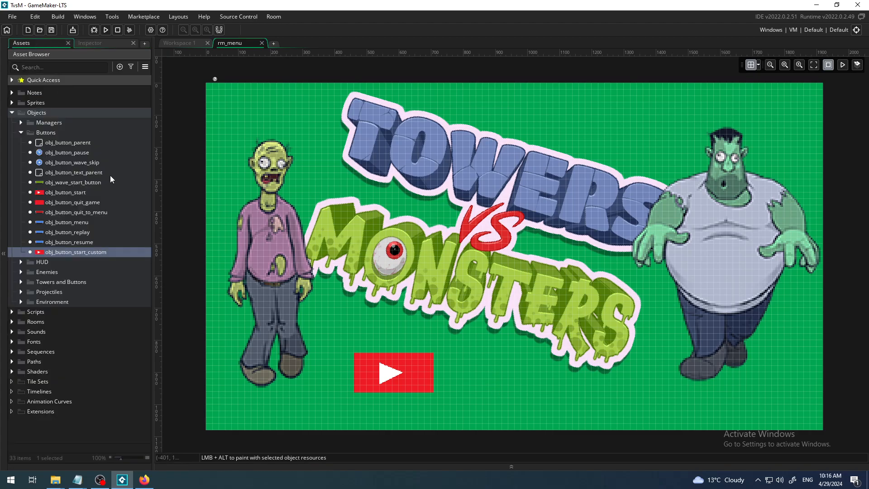
left_click(185, 44)
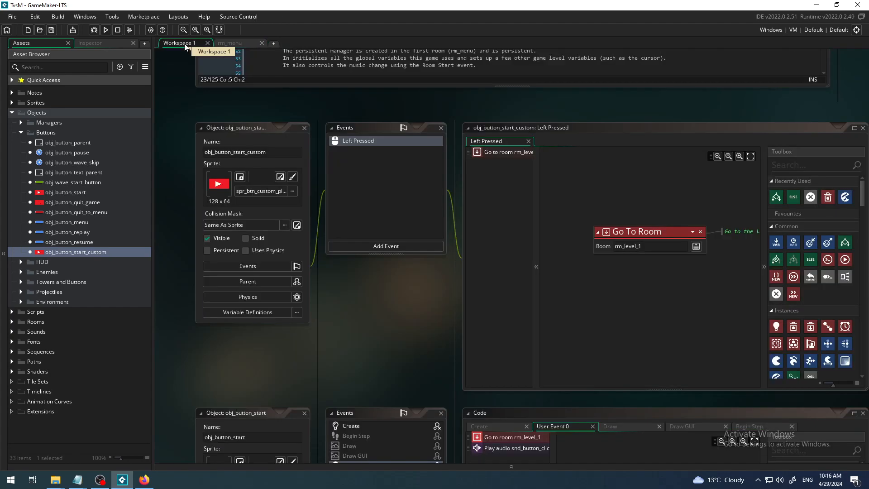
left_click(99, 479)
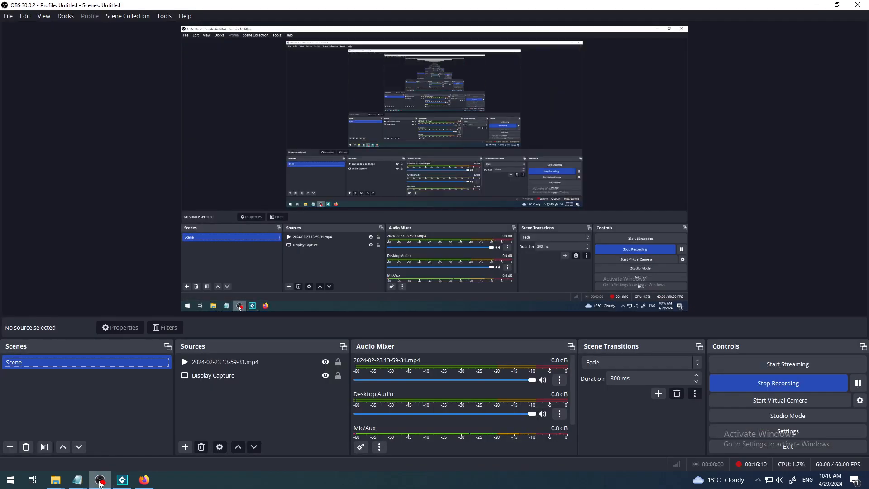
left_click(123, 483)
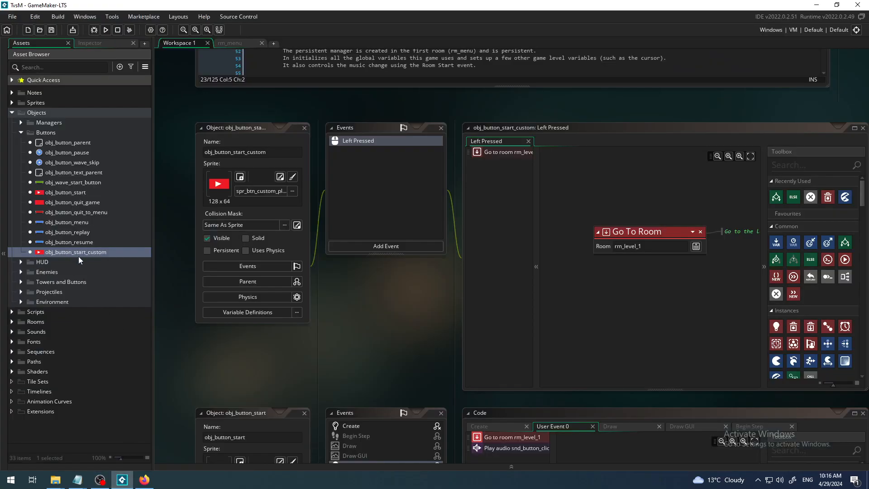
double_click(80, 202)
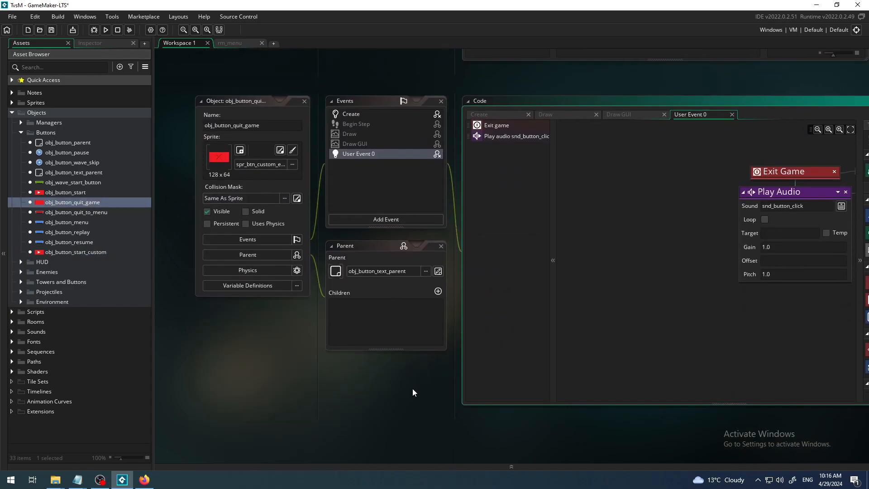
middle_click_drag(404, 394, 323, 426)
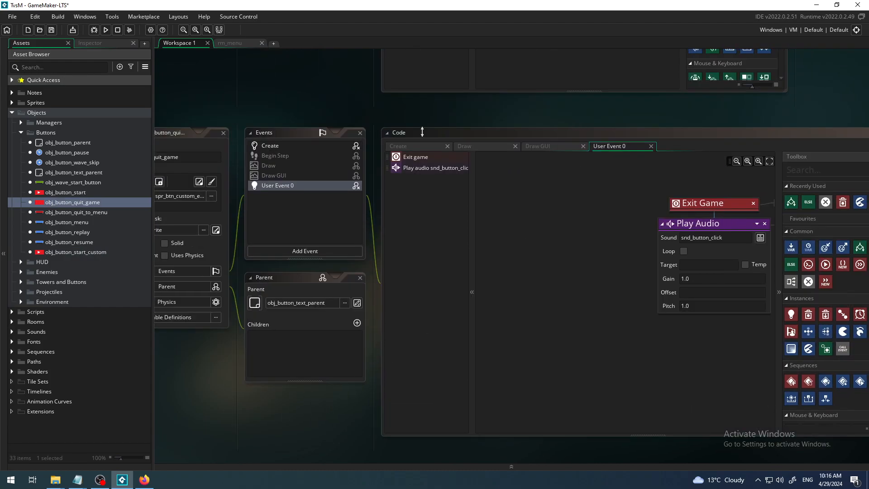
- Look through the Create, Draw, Draw GUI and User Event 0 actions of obj_button_quit_game
left_click(401, 147)
left_click(474, 147)
left_click(538, 146)
left_click(606, 146)
middle_click_drag(234, 379, 306, 329)
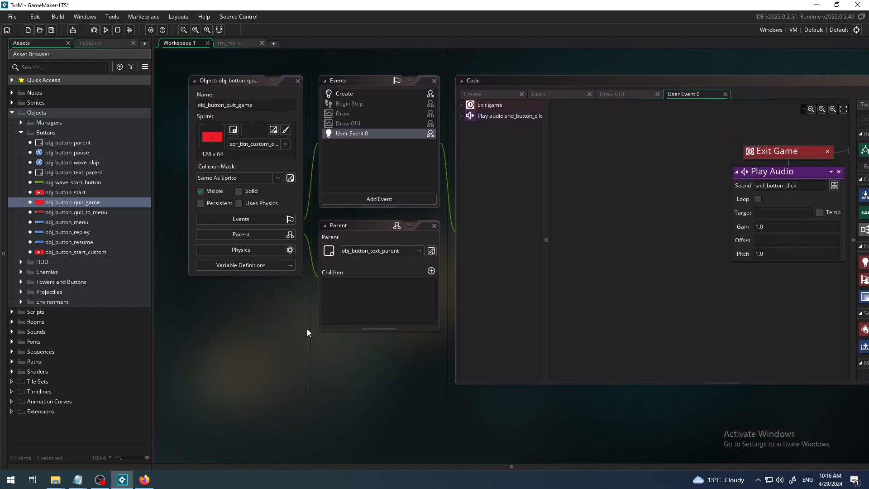
- Create a new object named obj_button_quit_game_custom in the Buttons group
left_click(48, 132)
right_click(48, 133)
mouse_move(74, 137)
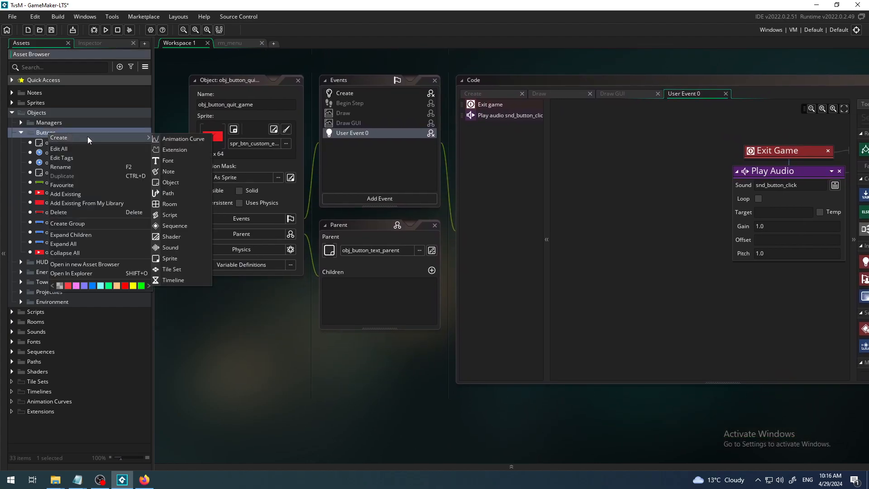
left_click(183, 183)
type("obj_")
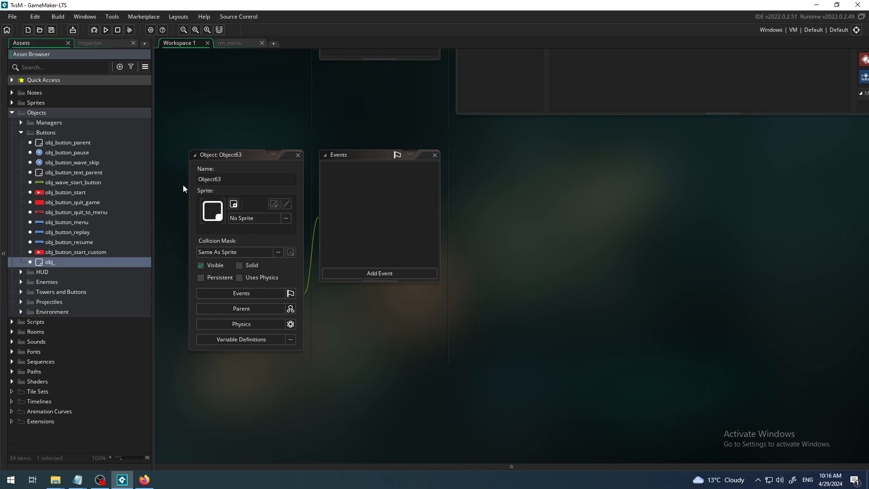
type("button_")
type("quit_game_custom")
key("Return")
- Assign the spr_btn_custom_exit sprite to obj_button_quit_game_custom
left_click(274, 218)
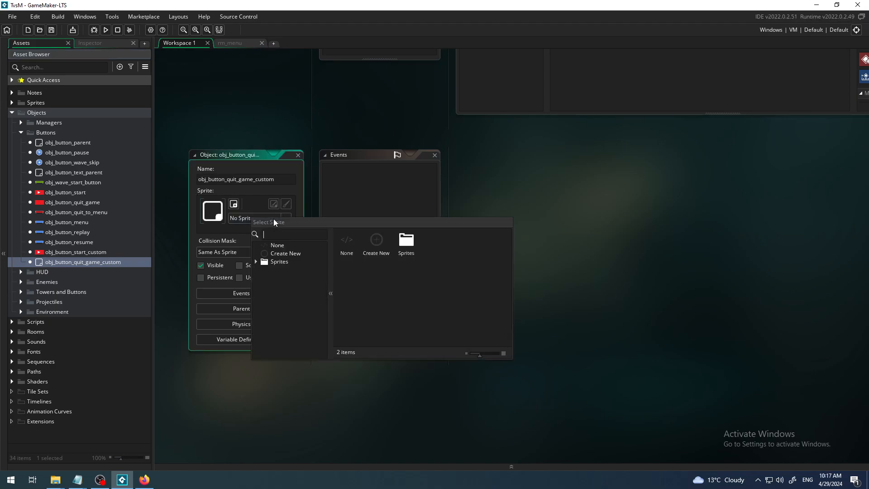
double_click(416, 243)
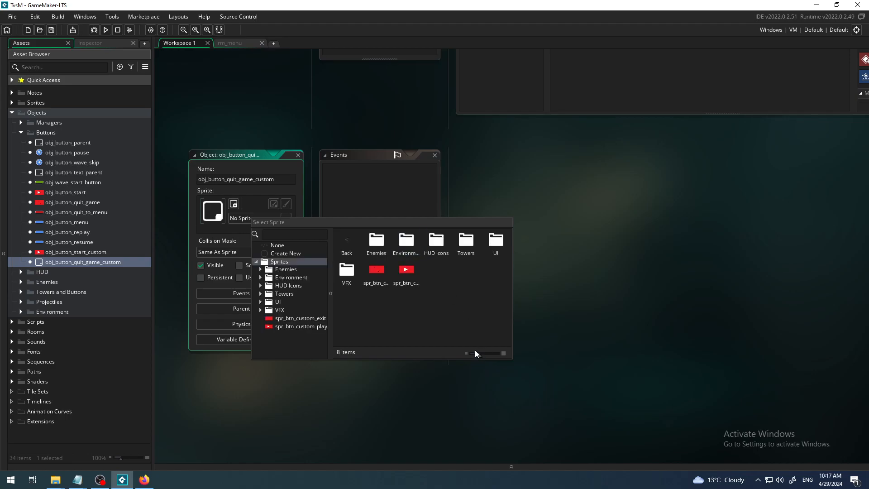
double_click(379, 273)
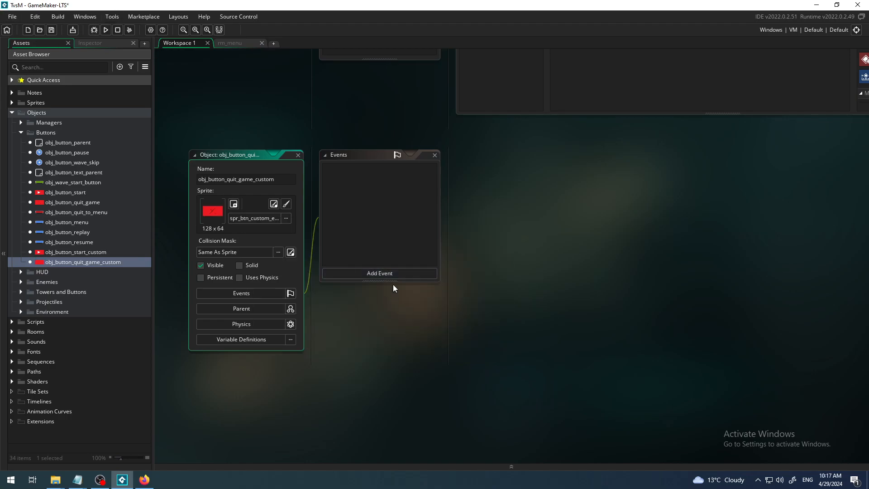
- Return to obj_button_quit_game and examine each of its events for the action that quits the game
middle_click_drag(597, 179, 553, 378)
middle_click_drag(253, 291, 272, 376)
left_click(473, 108)
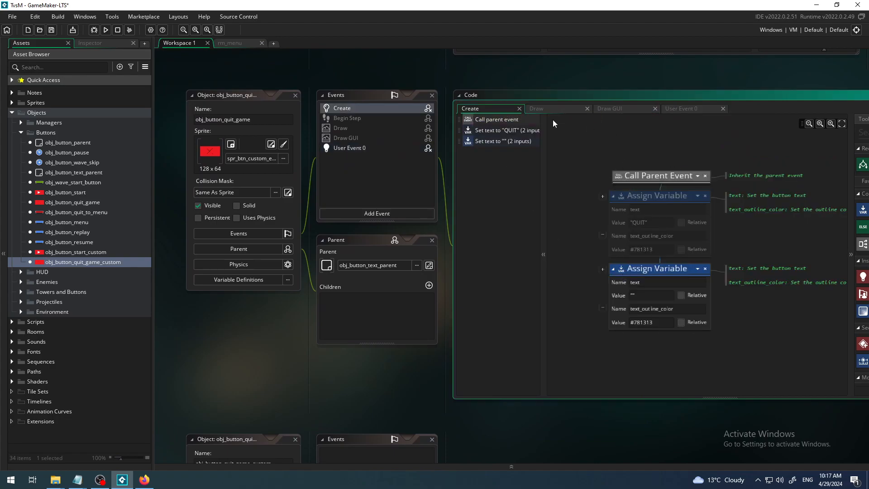
left_click(537, 110)
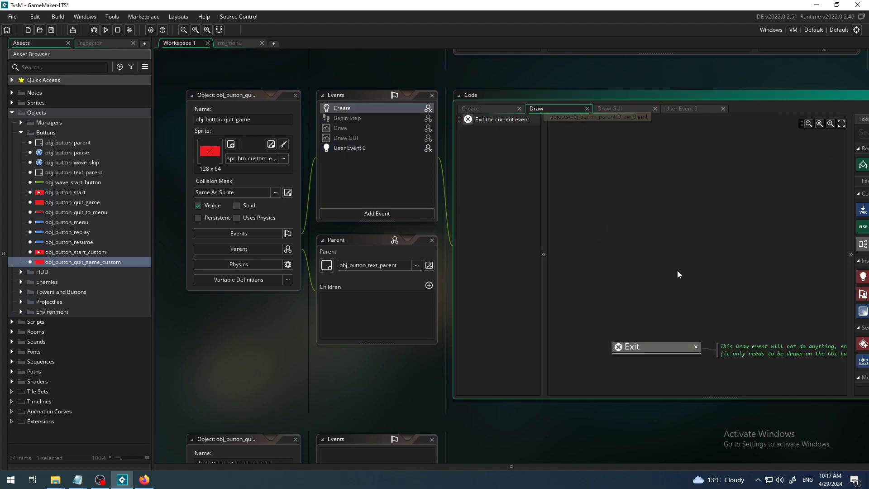
left_click(613, 109)
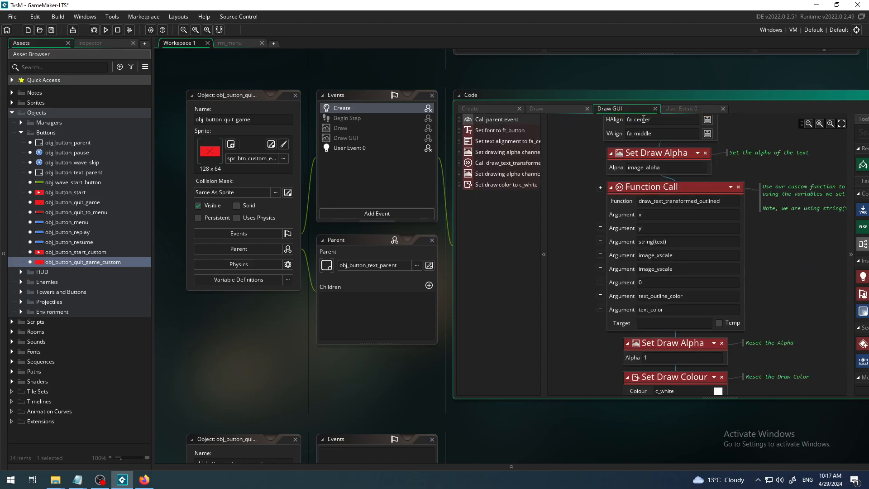
left_click(685, 107)
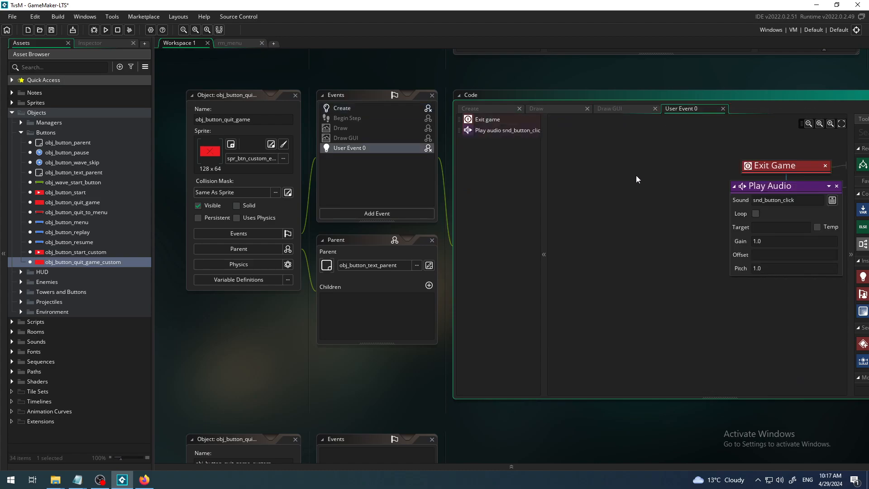
mouse_move(265, 325)
middle_mouse_down()
mouse_move(303, 363)
mouse_move(303, 339)
mouse_move(255, 324)
middle_mouse_up()
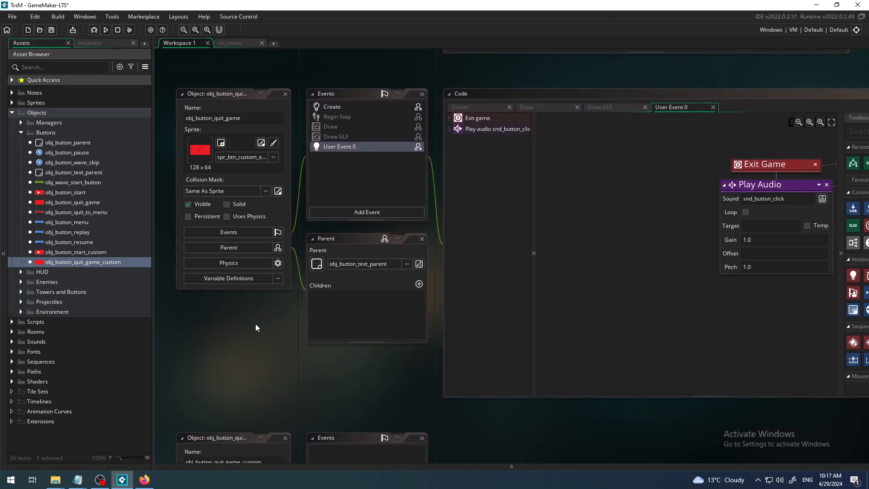
middle_click_drag(661, 219, 568, 228)
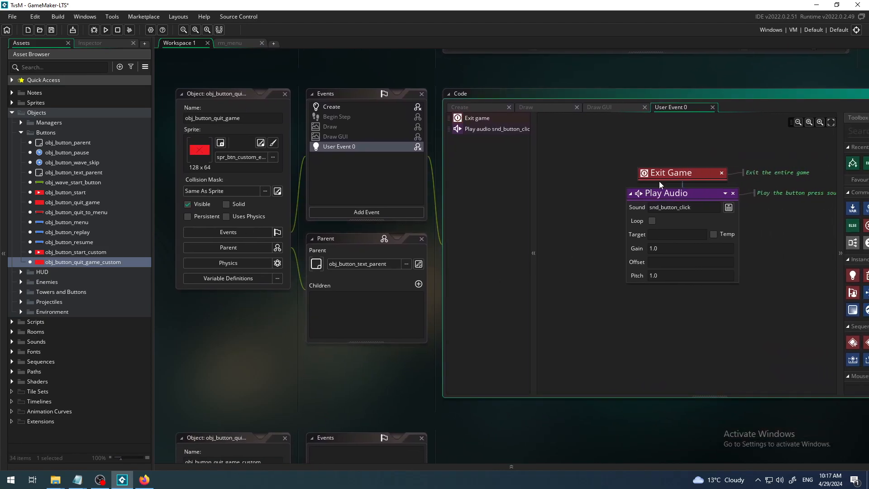
- Copy the Exit Game action from User Event 0 of obj_button_quit_game
left_click(678, 174)
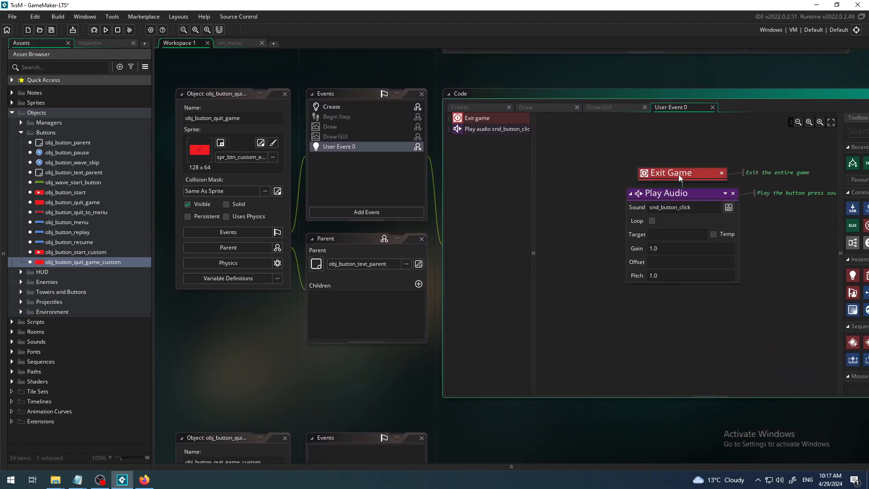
right_click(677, 174)
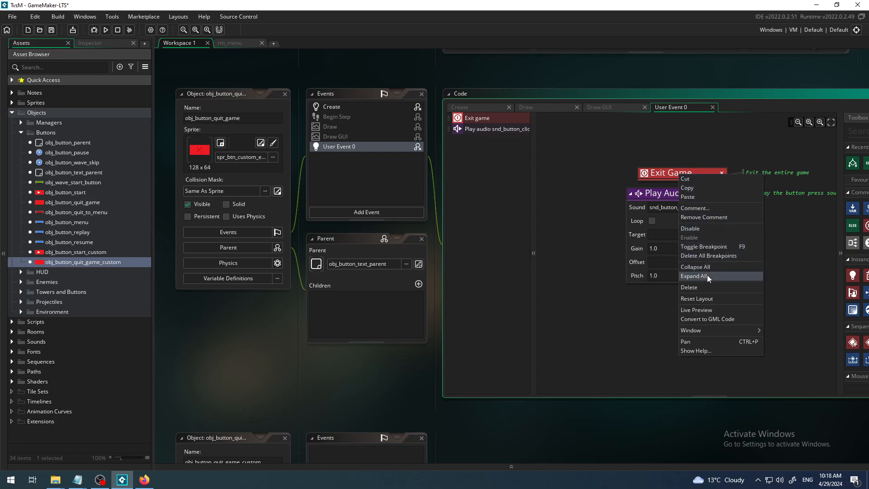
left_click(708, 188)
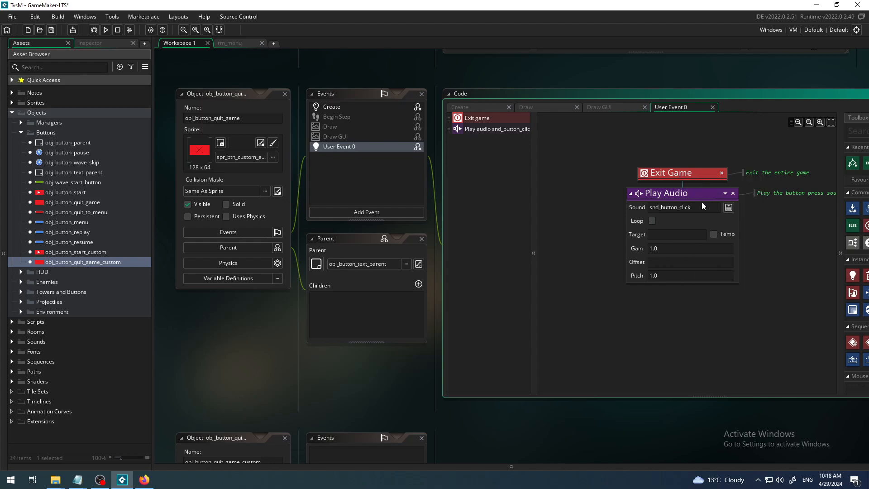
left_click(648, 313)
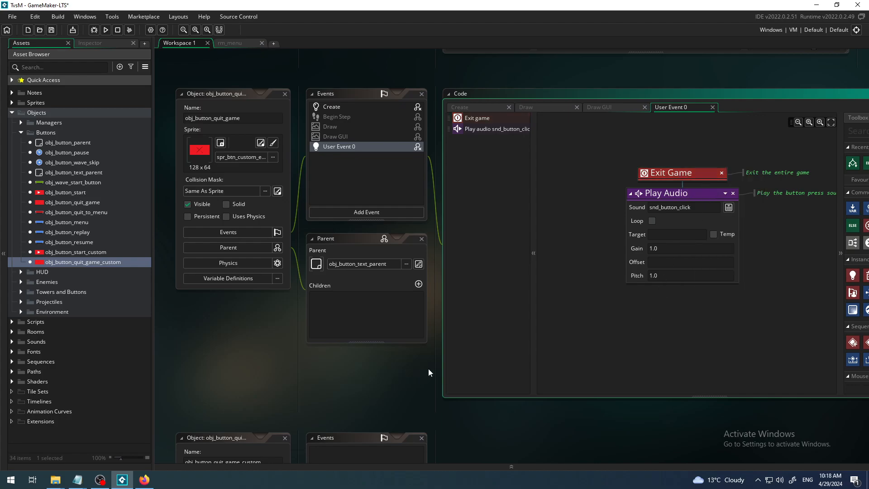
left_click(687, 174)
right_click(688, 175)
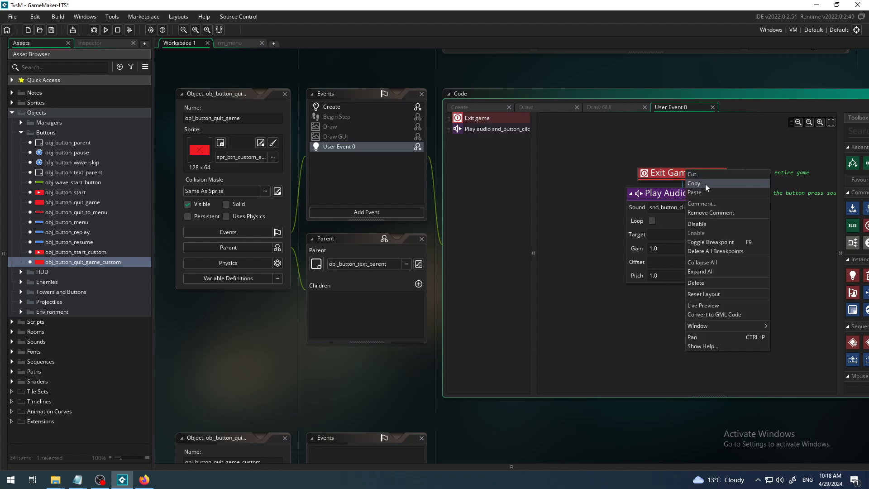
left_click(705, 184)
- Review the events and actions of the start button object in the workspace as a reference for the custom quit button
middle_click_drag(234, 416, 284, 256)
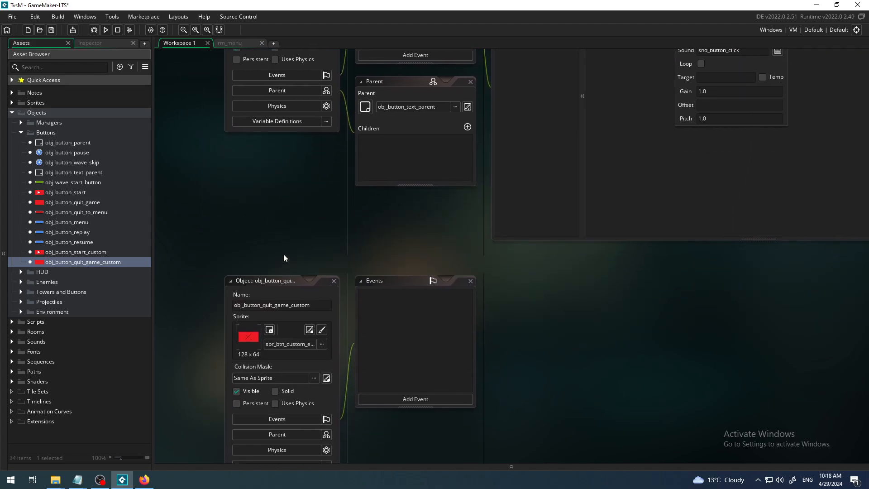
left_click(424, 390)
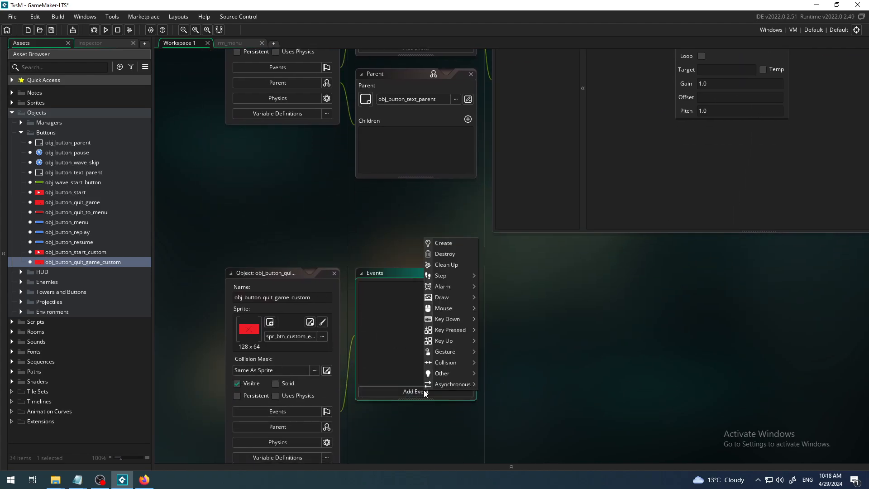
left_click(321, 194)
middle_click_drag(321, 198, 203, 416)
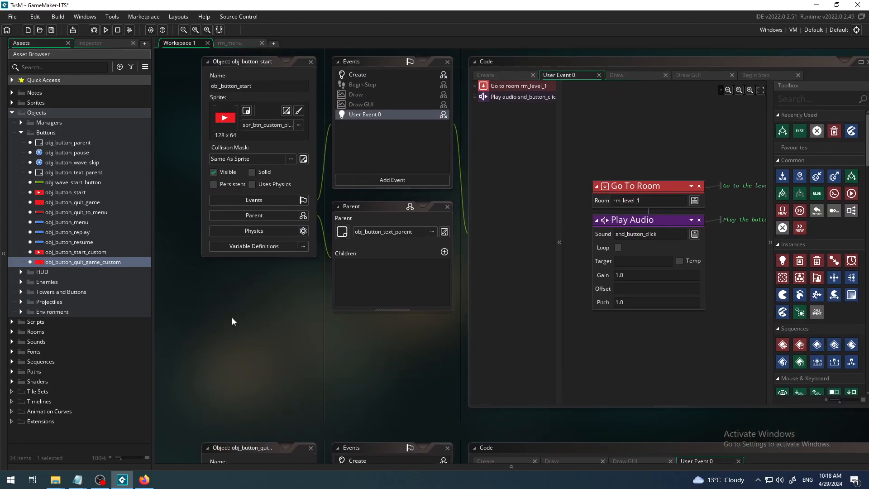
middle_click_drag(209, 286, 242, 449)
middle_click_drag(398, 149, 445, 122)
middle_click_drag(226, 360, 211, 142)
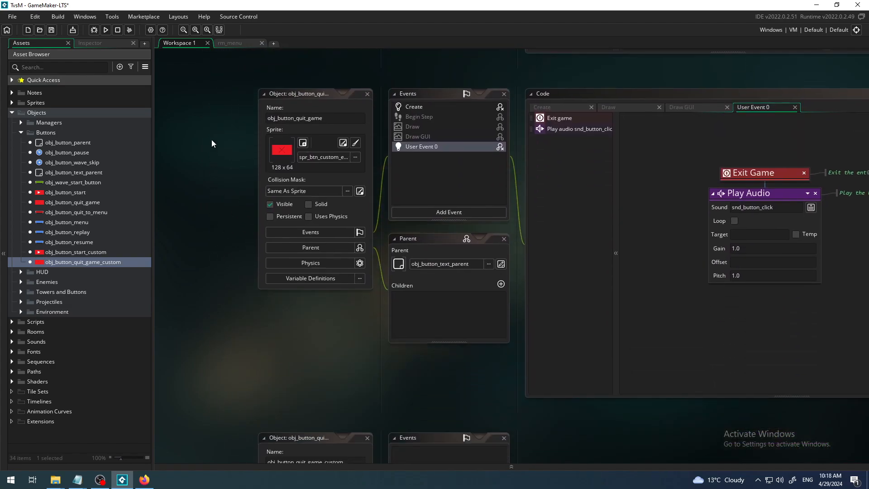
middle_click_drag(239, 363, 202, 147)
- Add a Left Pressed mouse event to obj_button_quit_game_custom and paste the copied Exit Game action into it
left_click(434, 369)
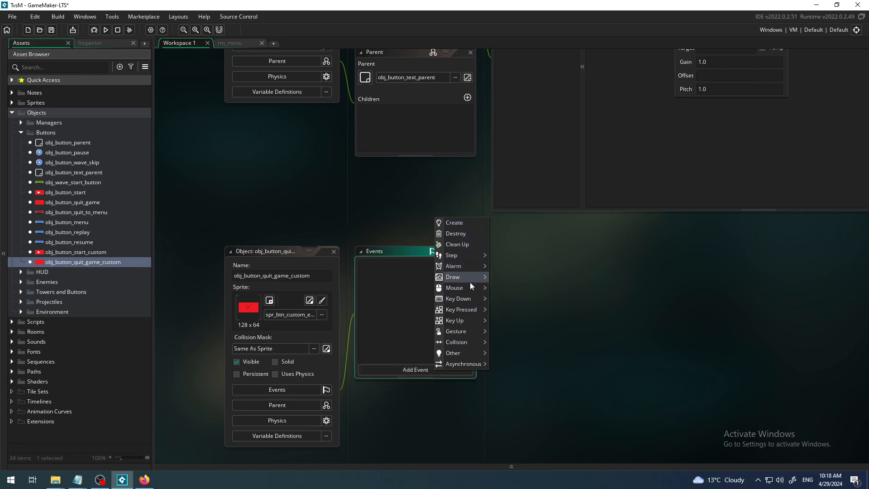
mouse_move(470, 287)
left_click(516, 328)
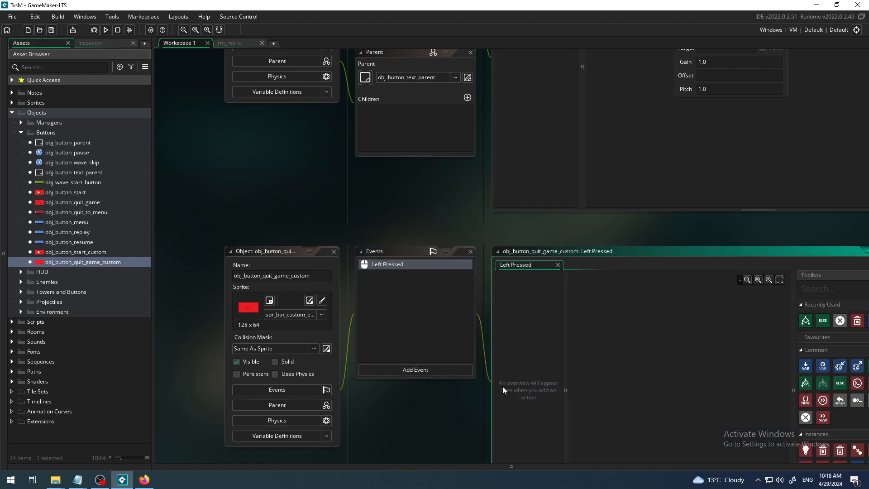
right_click(651, 337)
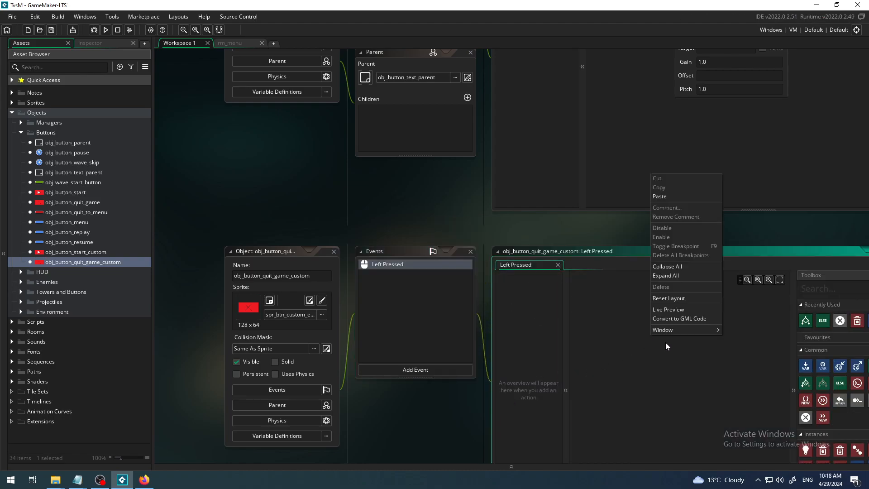
left_click(674, 196)
left_click_drag(575, 287, 642, 360)
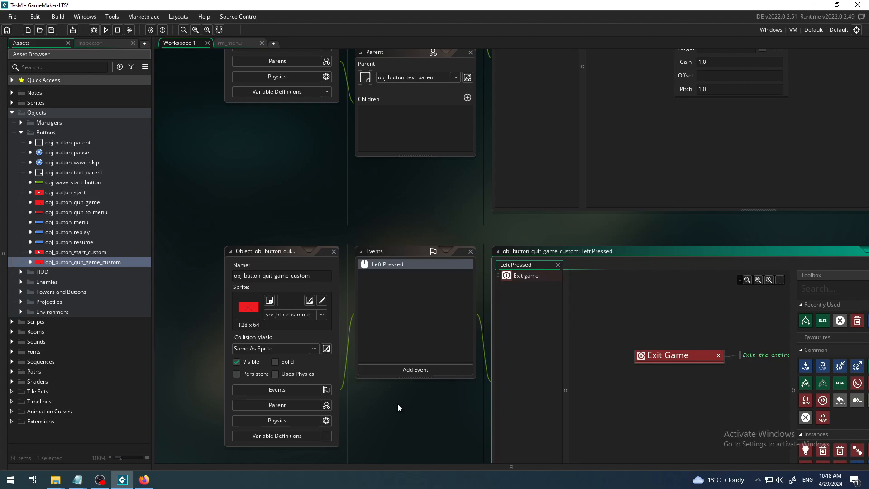